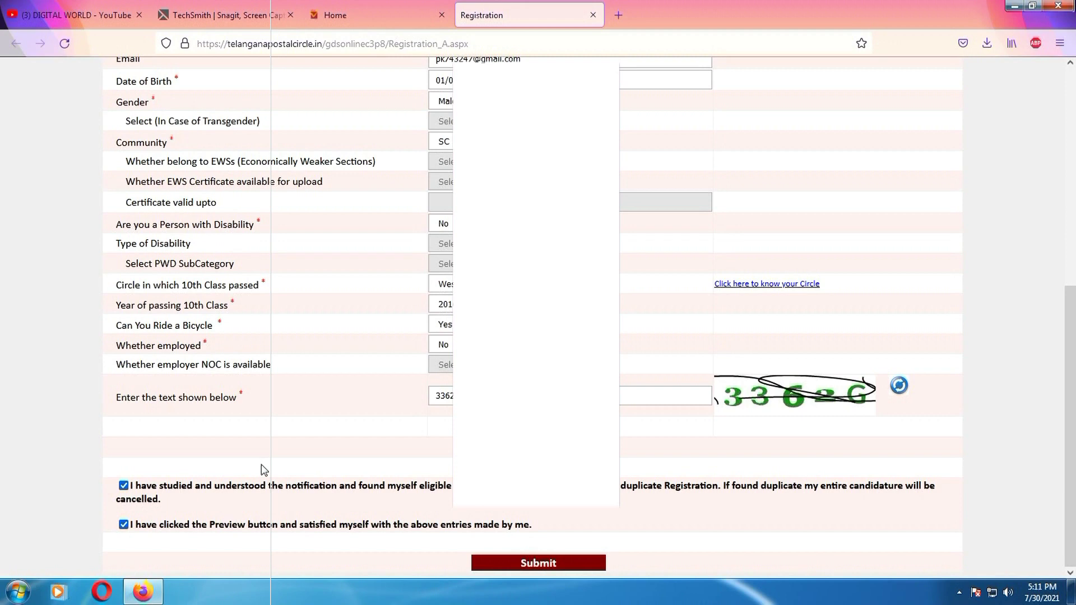
Submit the registration form with both declarations ticked and the captcha filled in
click(547, 564)
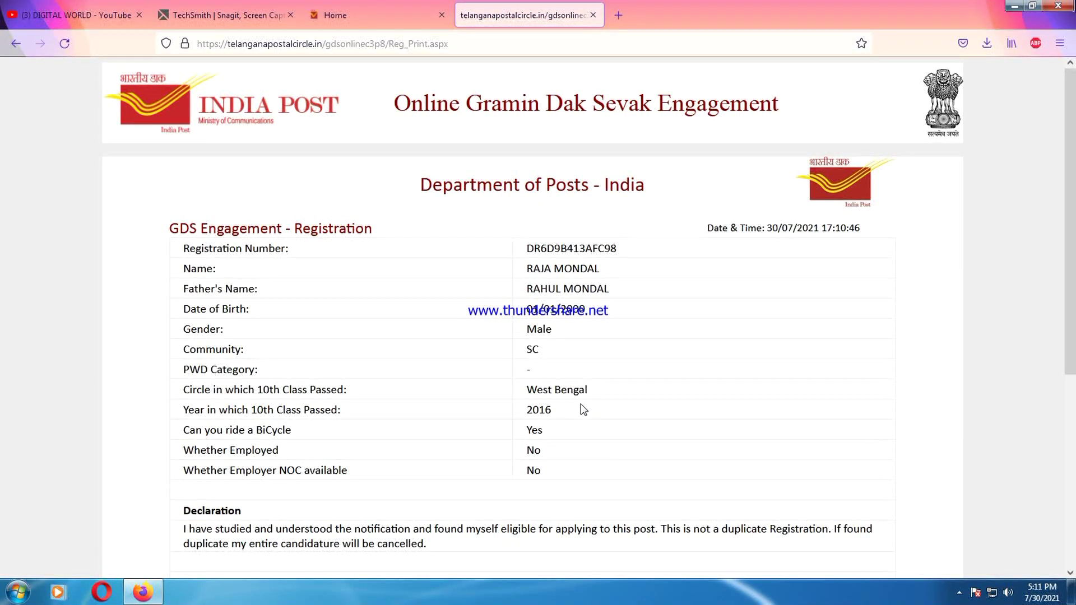
Look over the registration printout and select the generated Registration Number to copy it
scroll(629, 375, down, 4)
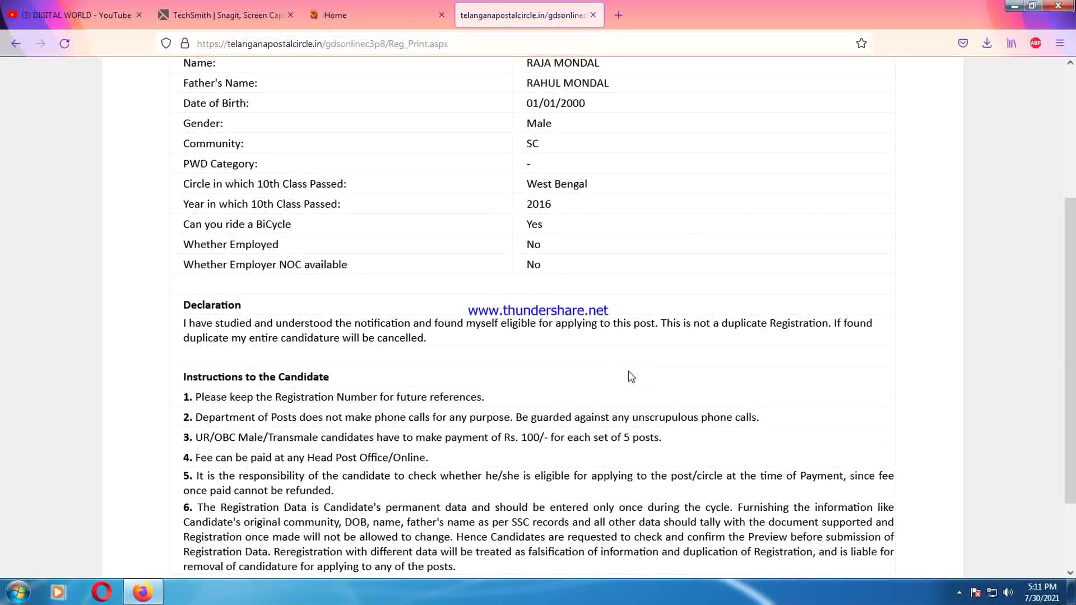
scroll(632, 376, down, 1)
scroll(599, 387, up, 5)
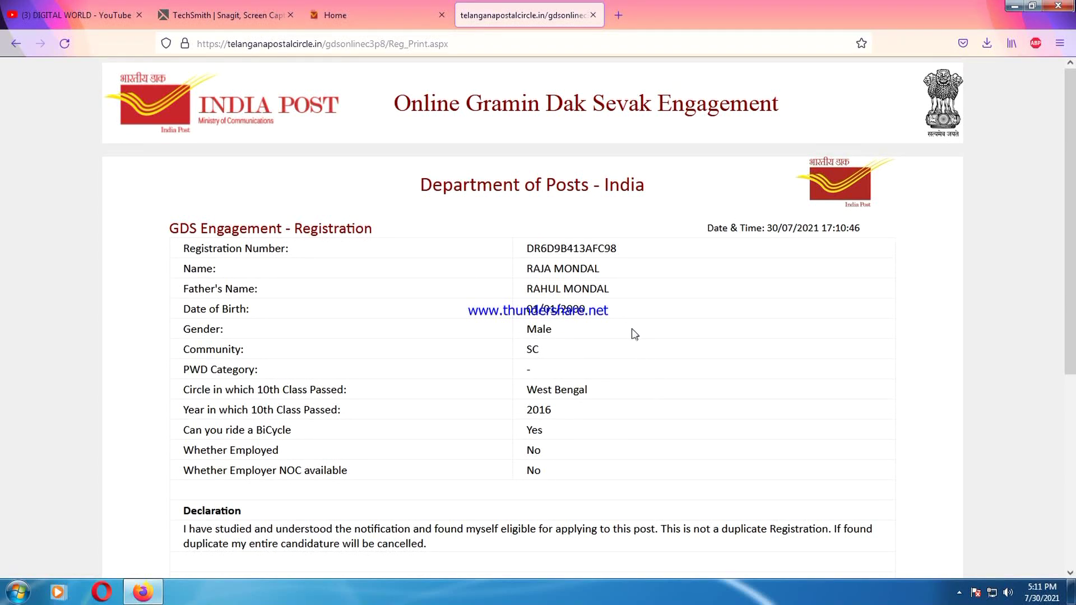
drag(527, 248, 617, 251)
key(ctrl+c)
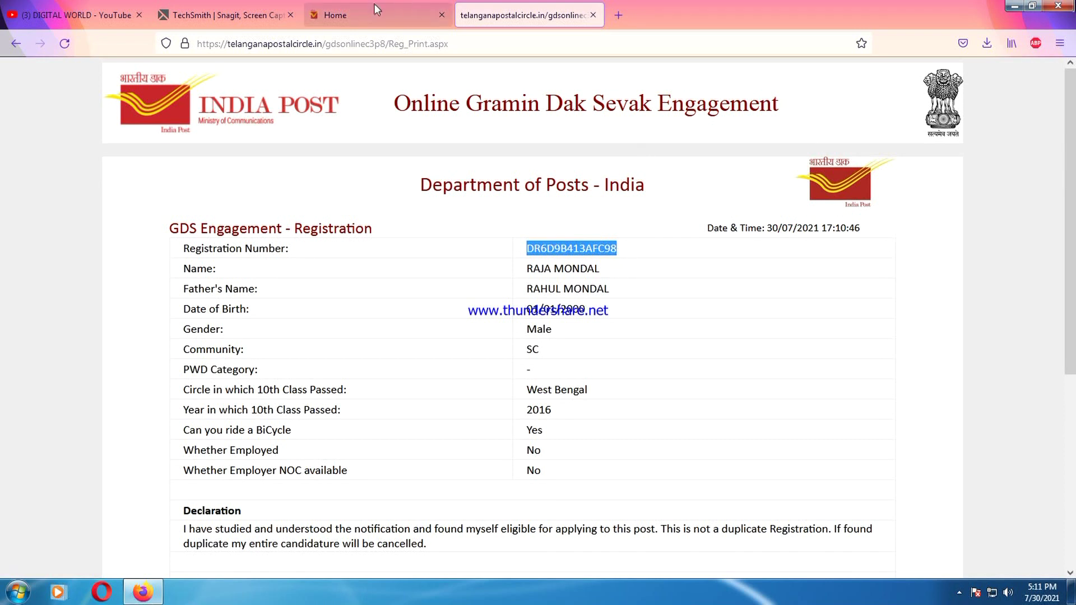
Return to the GDS home page and open Stage 3 Apply Online > Apply
click(356, 3)
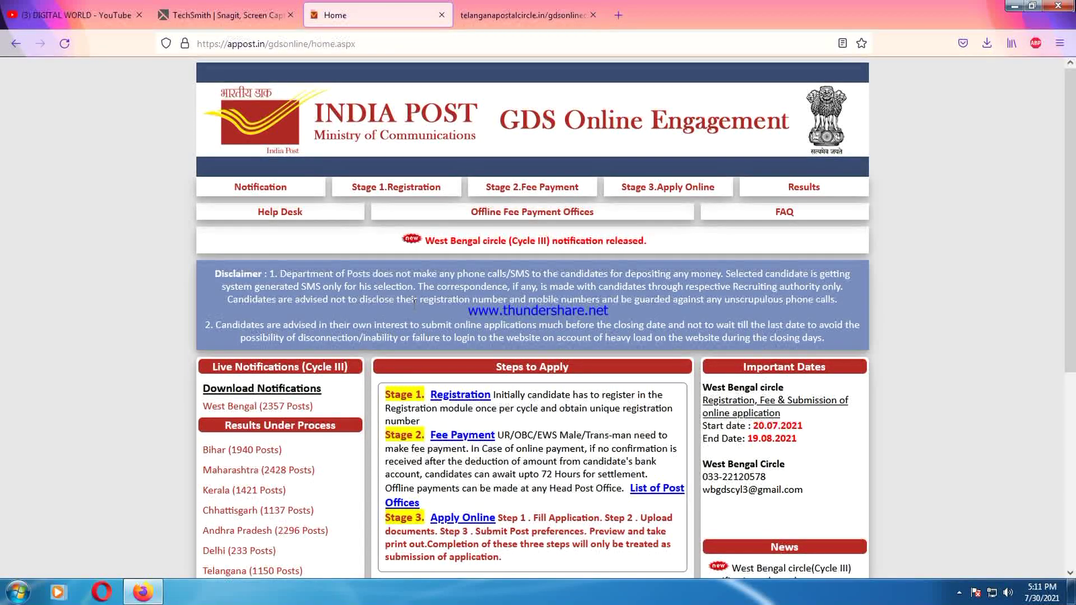
mouse_move(540, 188)
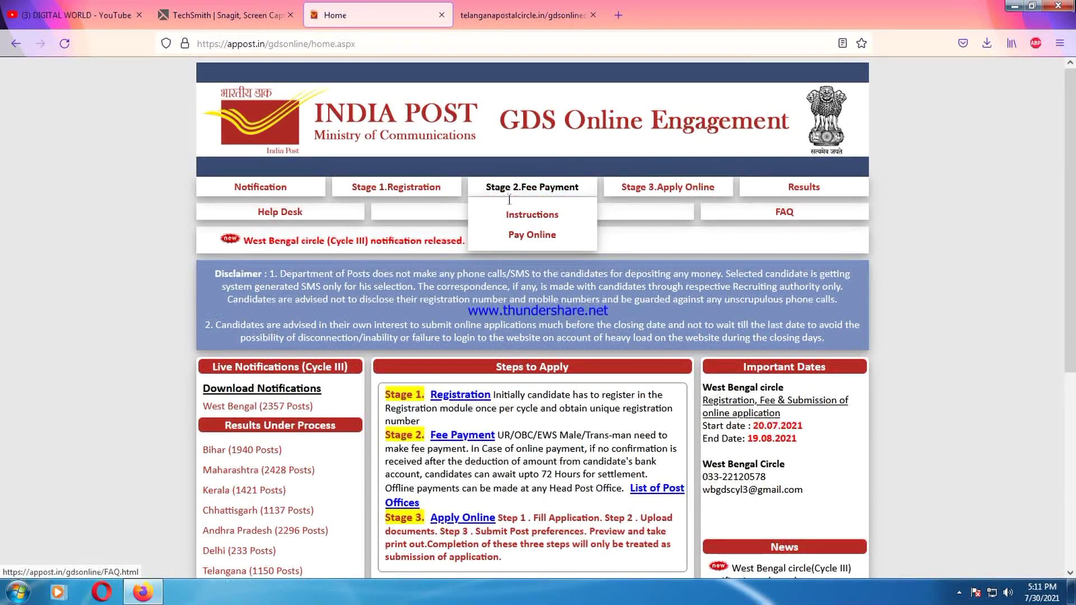
mouse_move(667, 191)
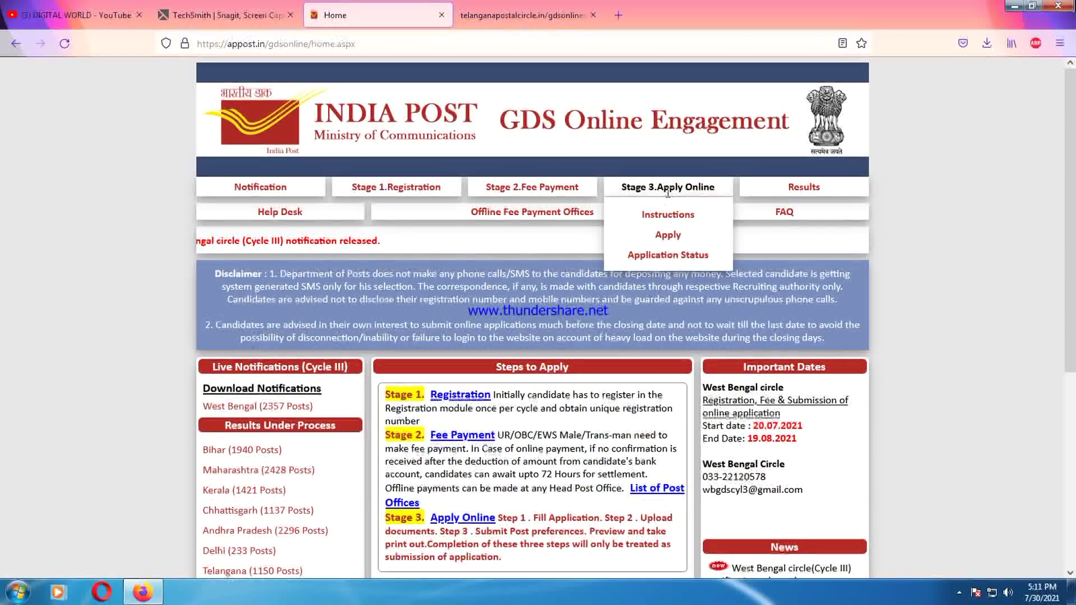
click(669, 235)
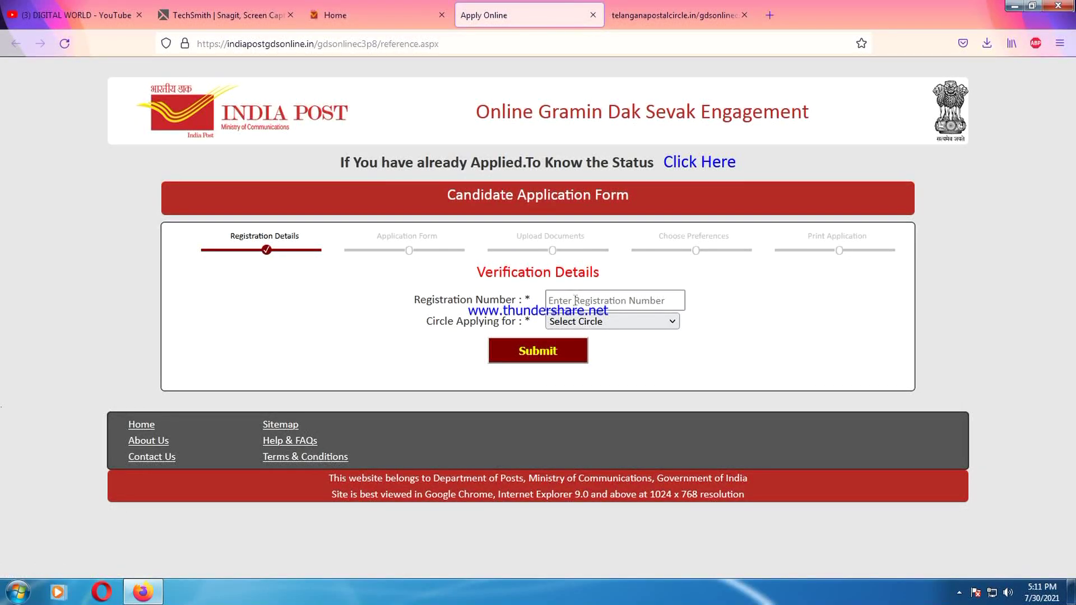
Paste the registration number, choose the West Bengal circle and request the OTP
click(575, 301)
key(ctrl+v)
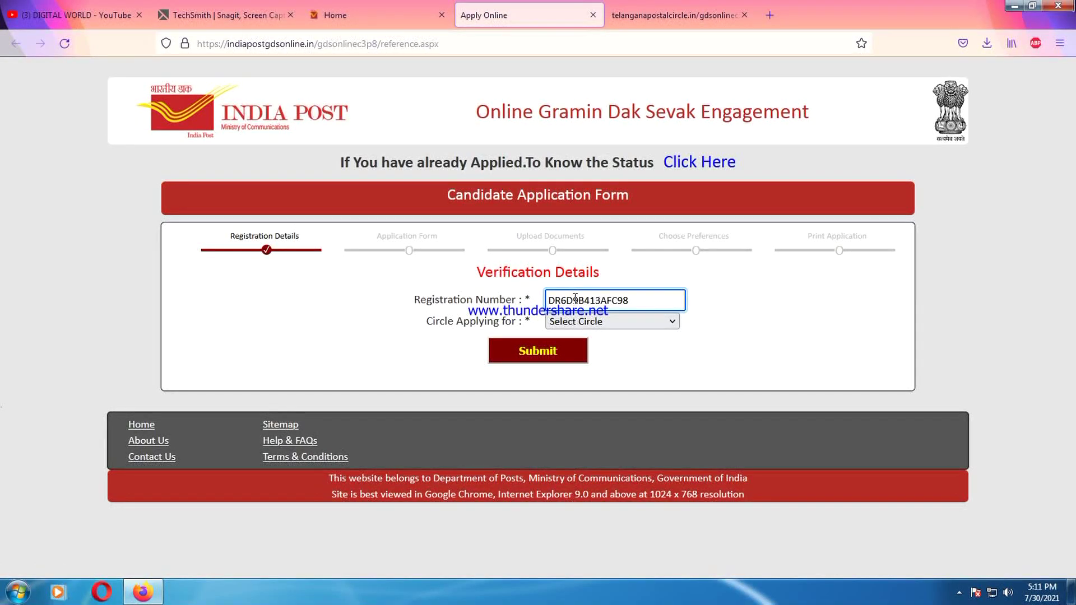
click(621, 321)
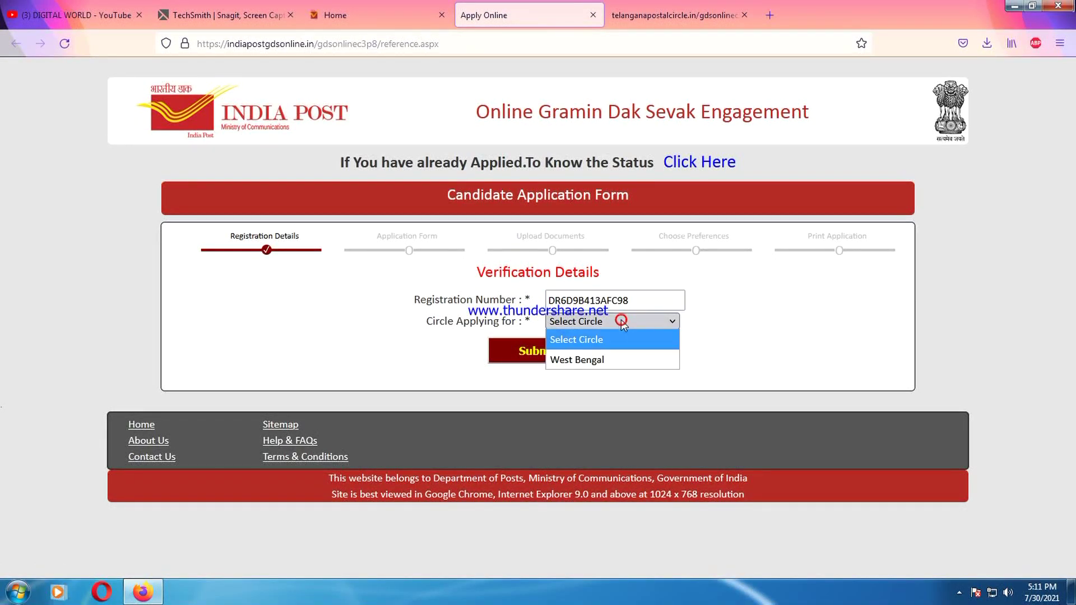
click(601, 359)
click(545, 357)
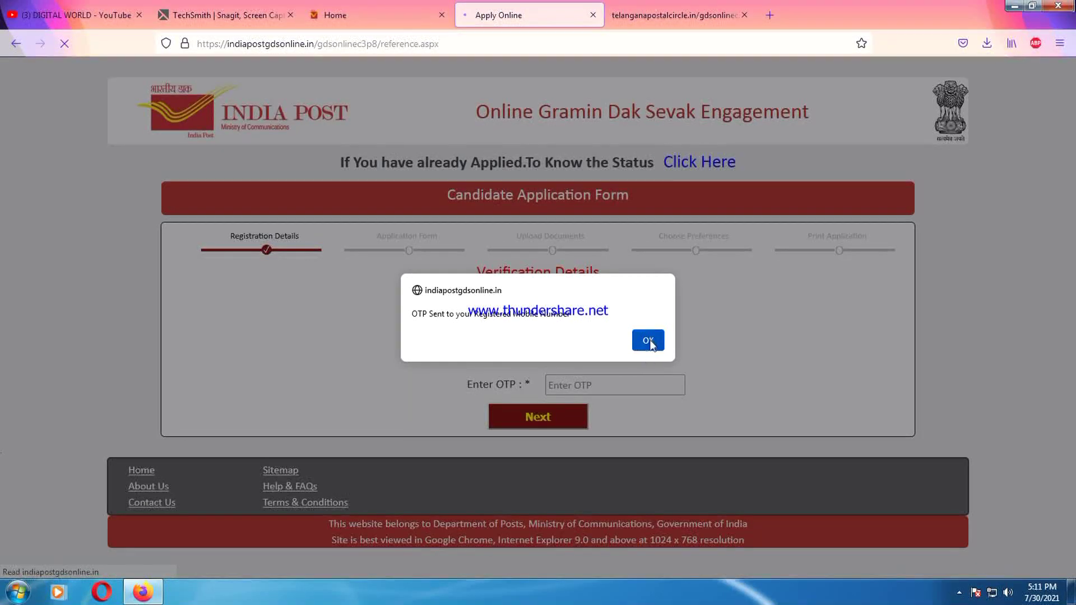
click(648, 342)
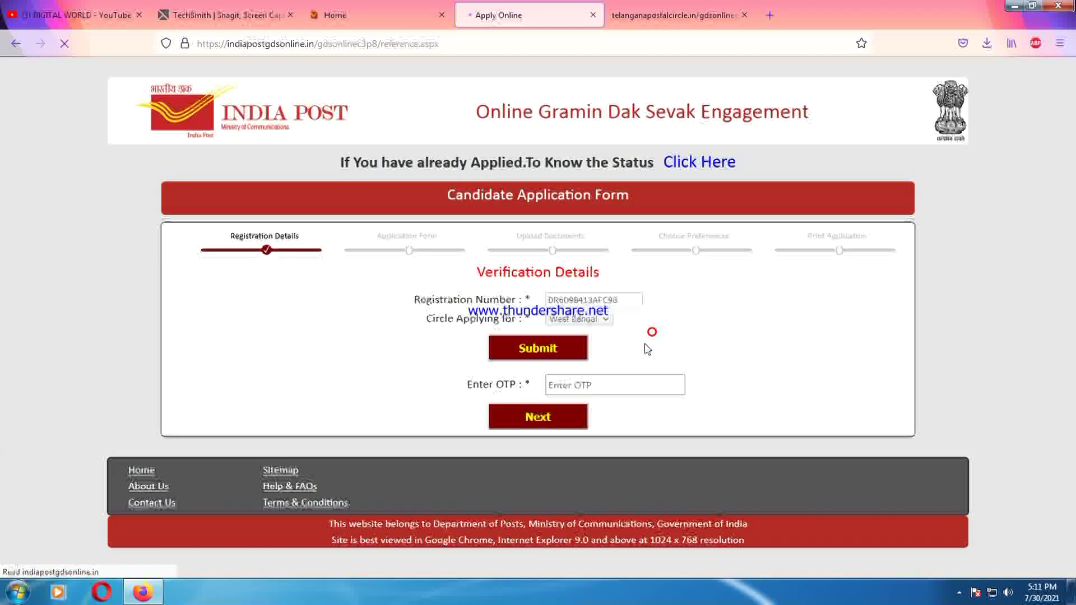
Enter the received OTP and continue to the application form
click(627, 386)
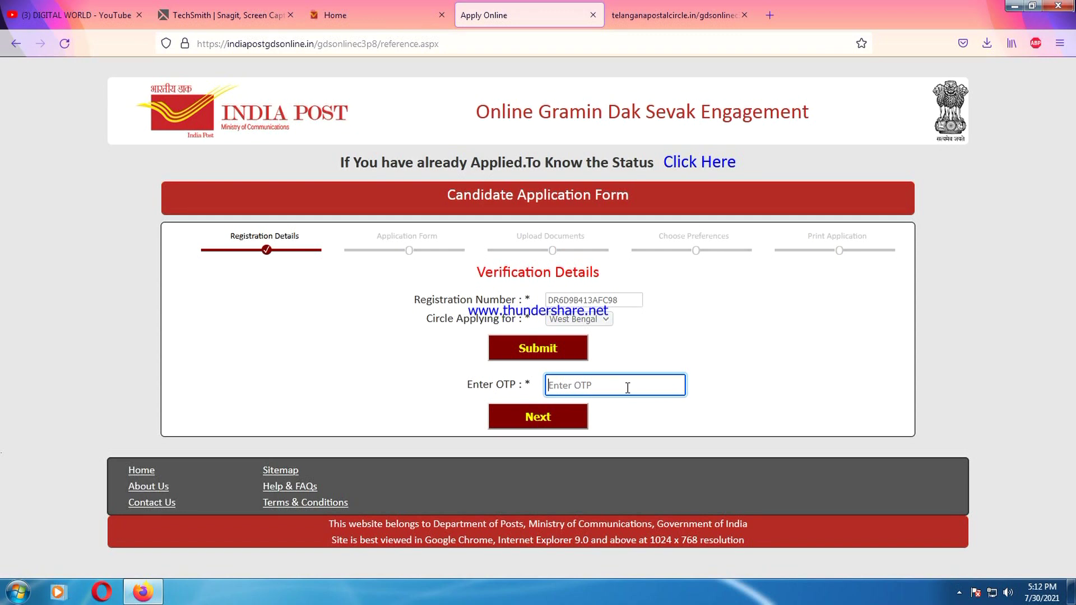
click(536, 416)
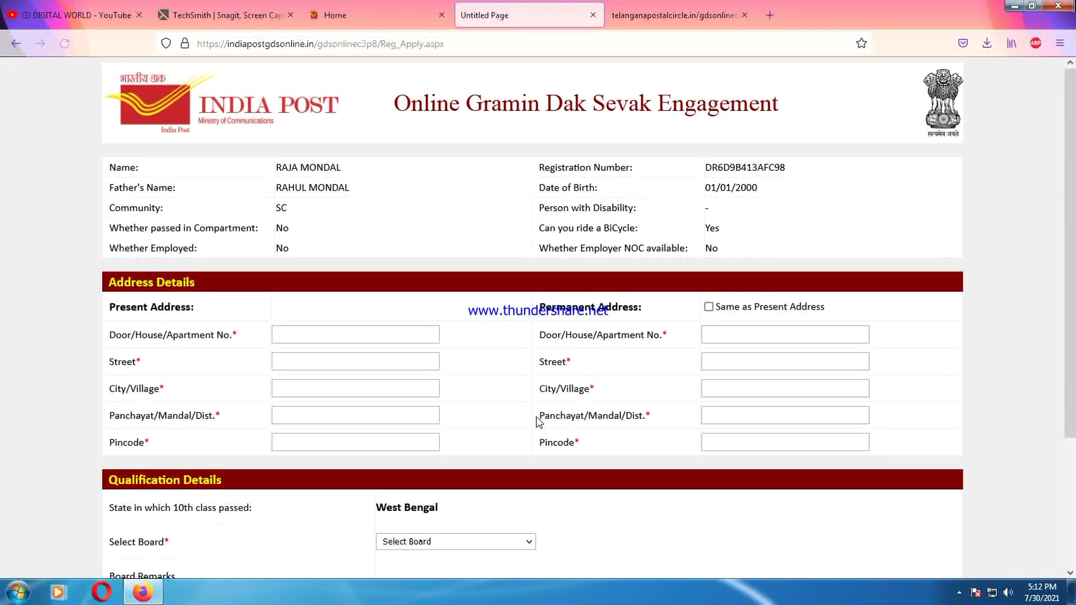
Enter present house number 0 and street PO-HABRA
scroll(538, 385, down, 2)
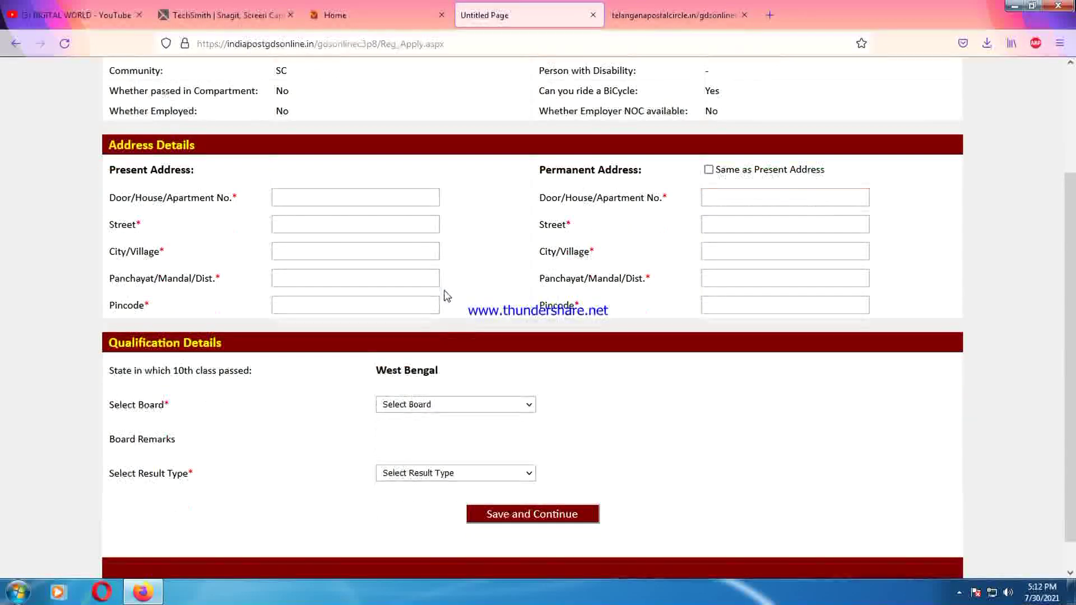
click(309, 203)
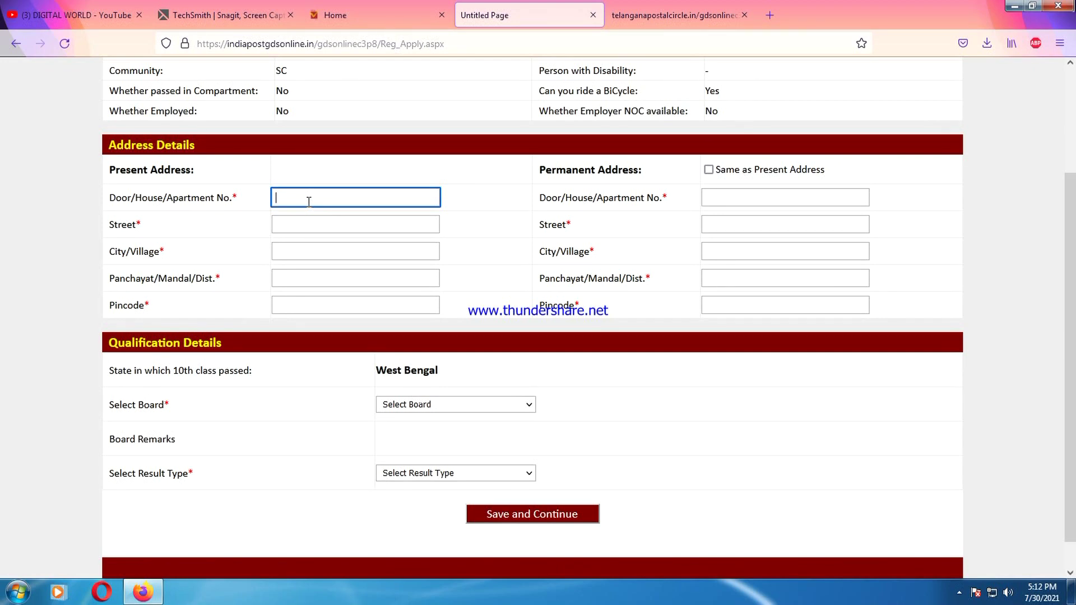
text(0)
key(Tab)
key(Tab)
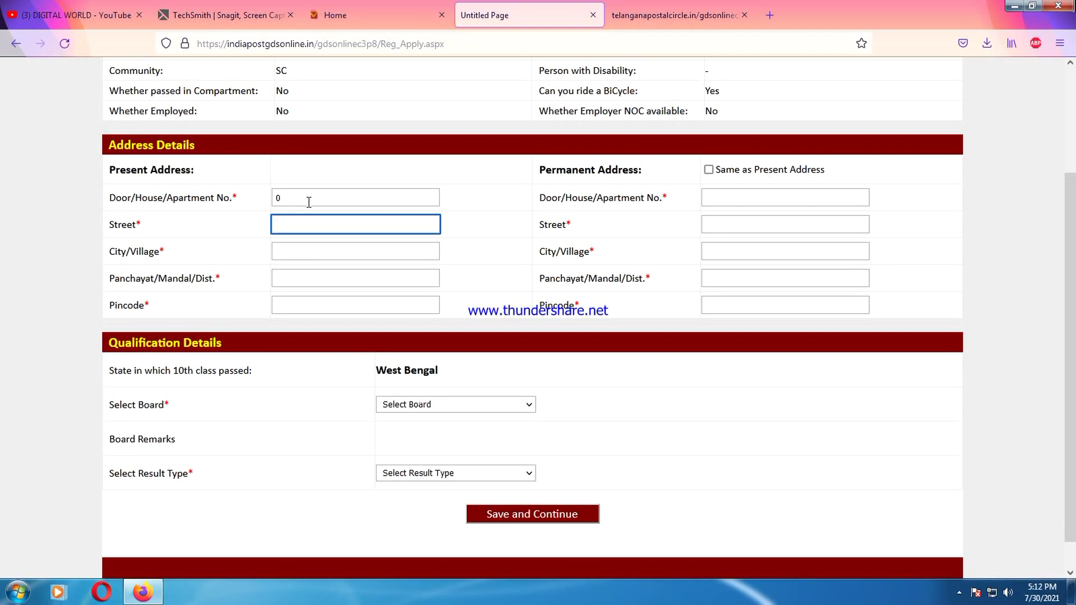
text(PO-)
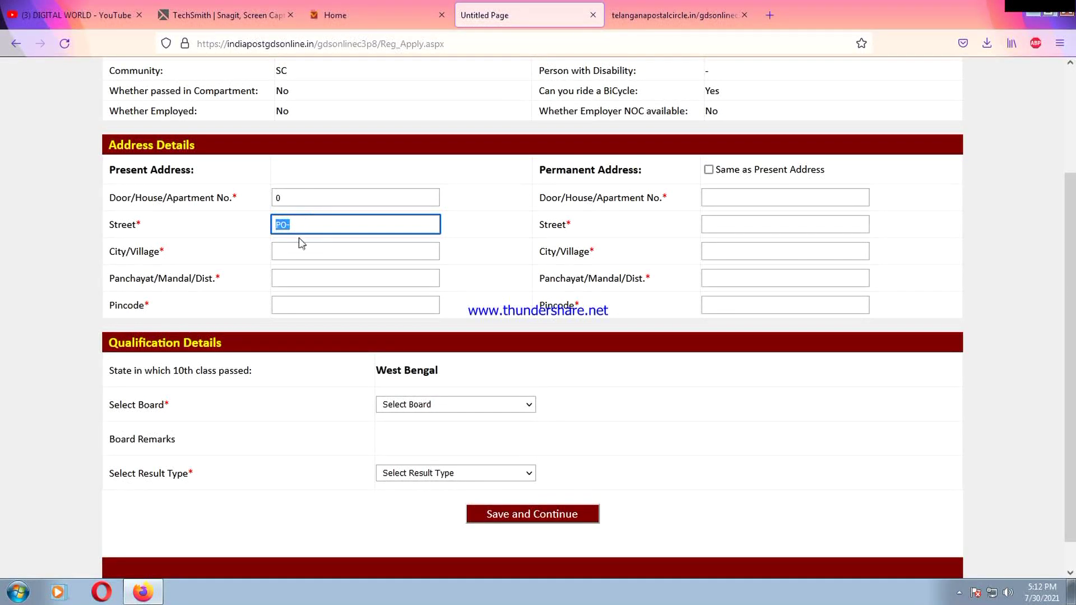
click(301, 226)
text(HABRA)
key(Tab)
Add HABRA, NORTH 24 PARGANAS and pincode 743256, and mark permanent address same as present
key(Tab)
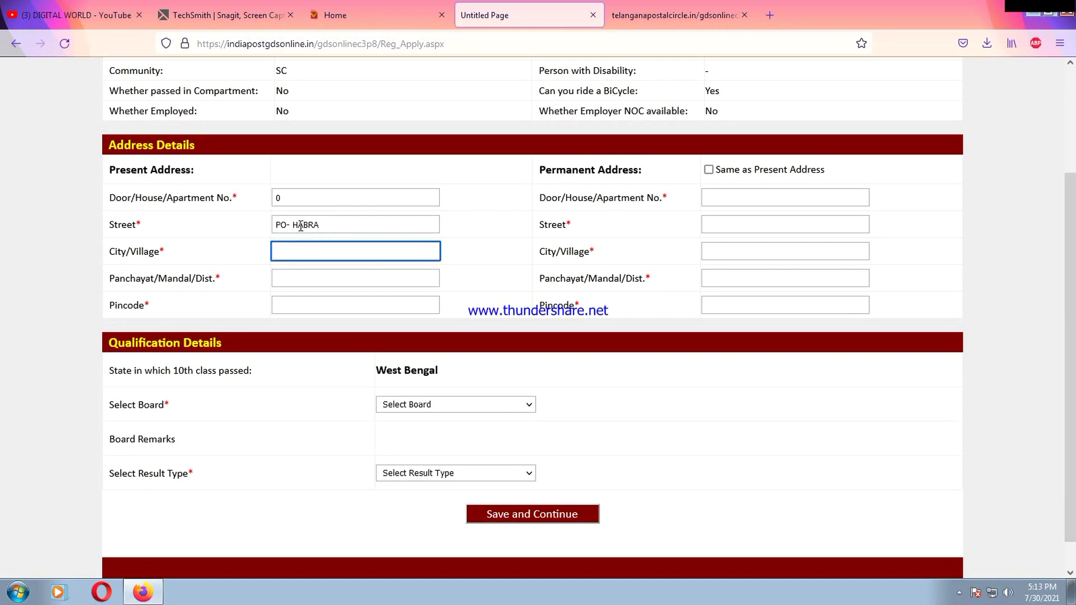
key(Tab)
key(Tab)
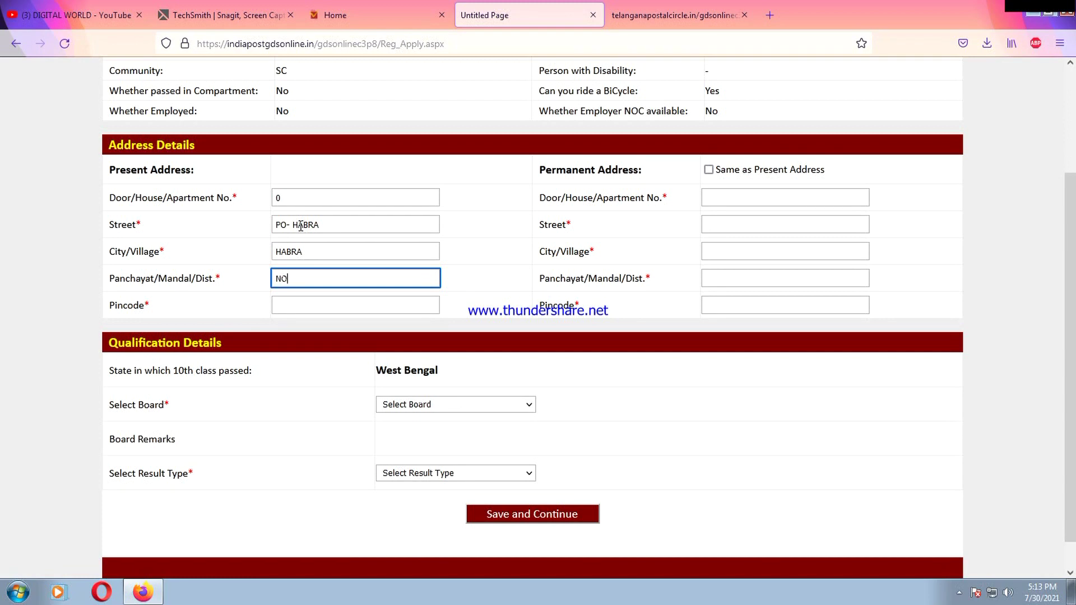
key(Tab)
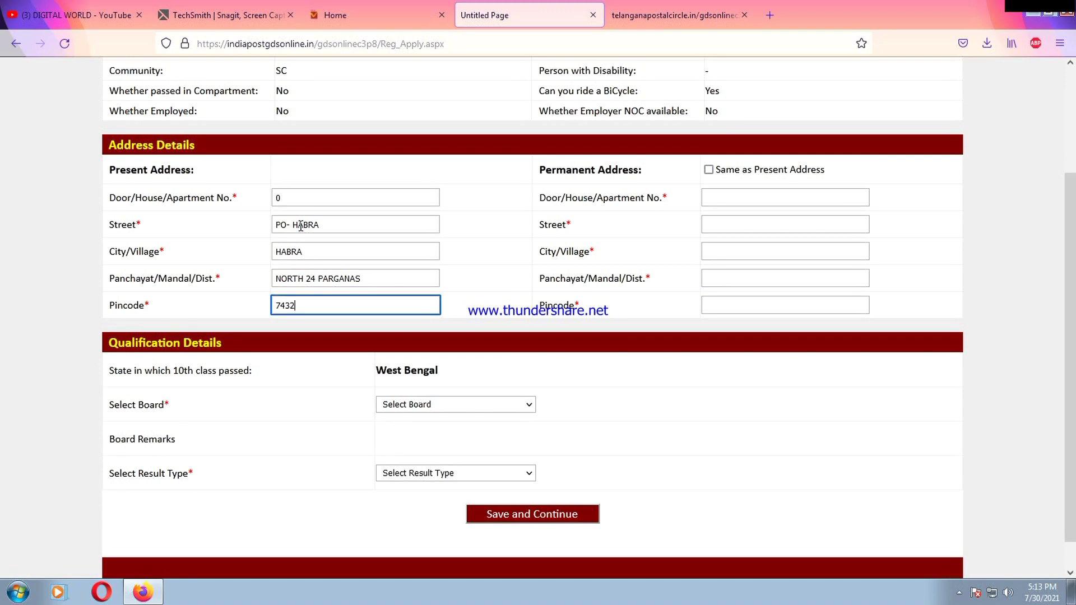
key(Tab)
click(708, 169)
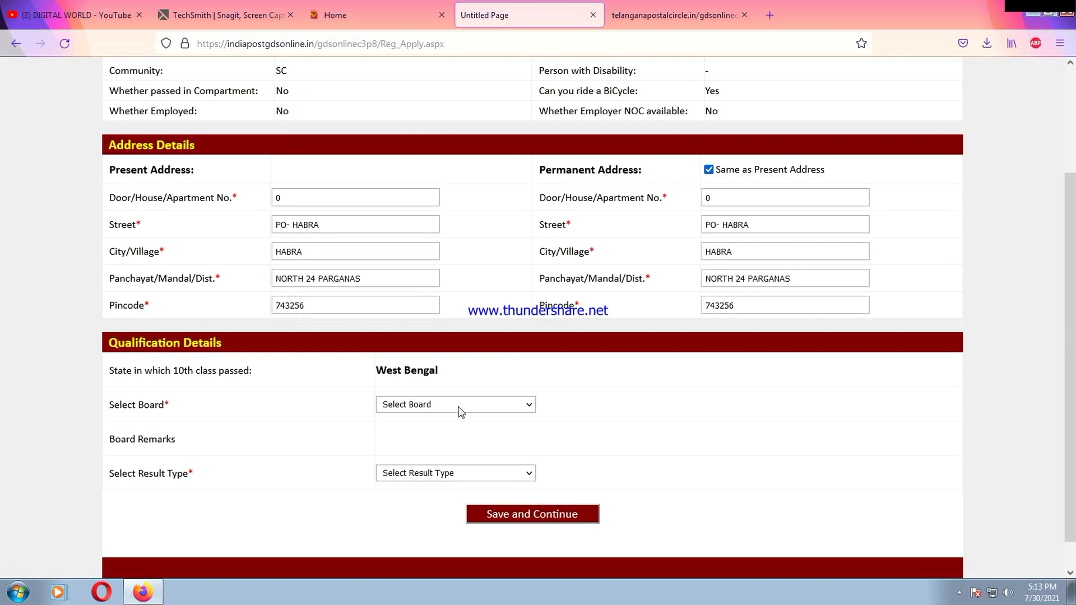
Choose the West Bengal secondary board and Marks as the result type
scroll(495, 367, down, 1)
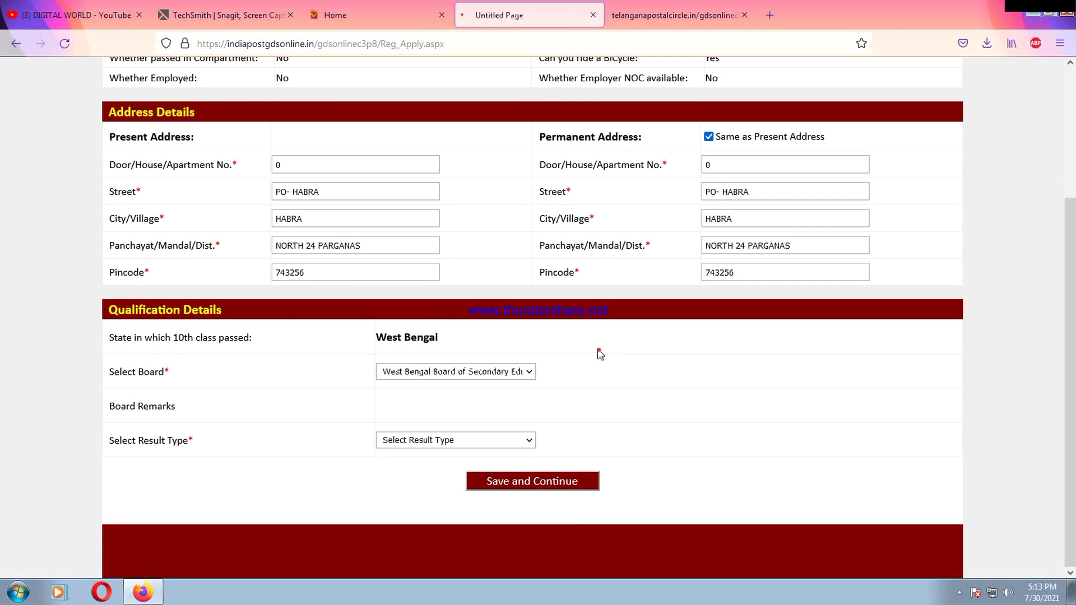
click(529, 372)
click(526, 356)
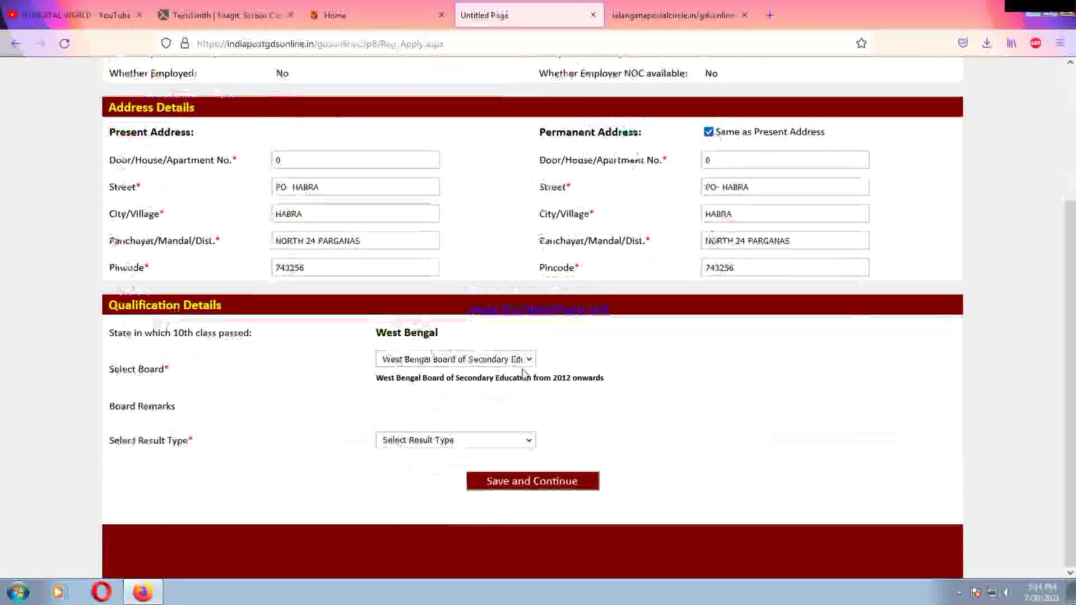
click(478, 443)
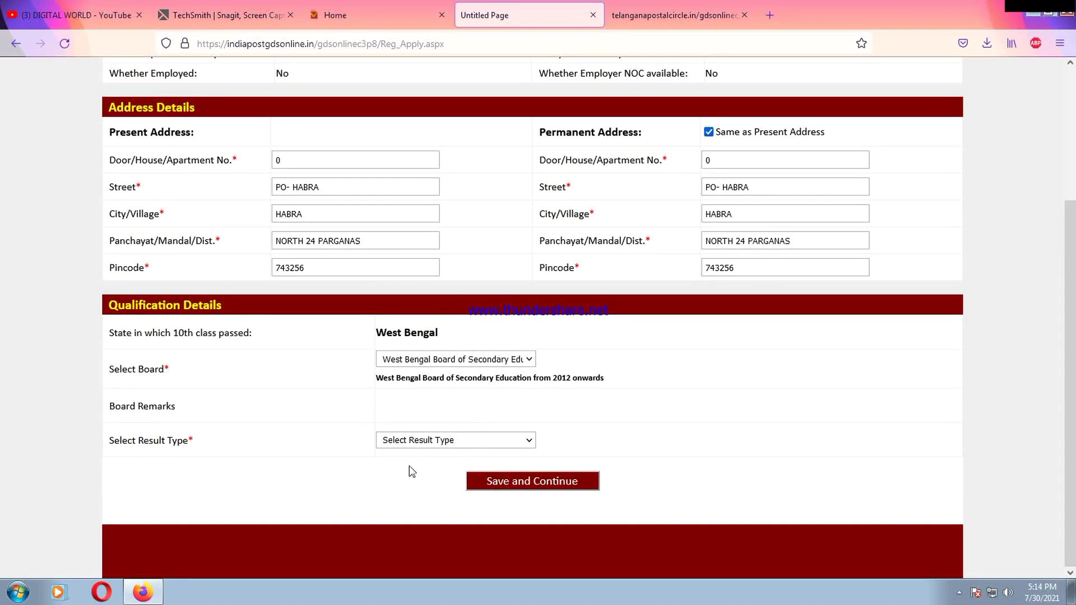
click(404, 476)
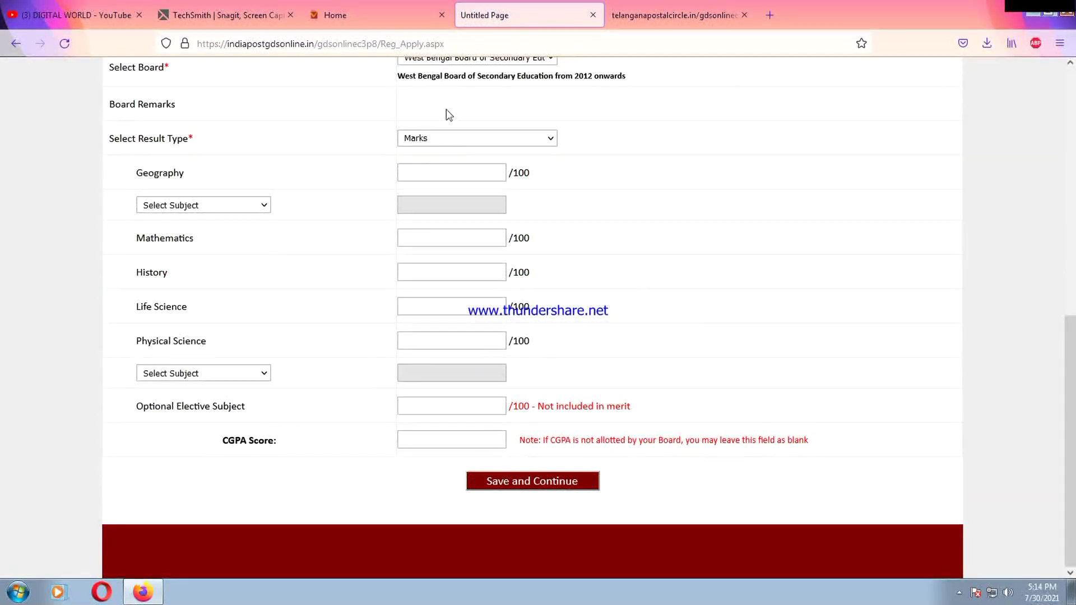
Enter Geography 75, then pick First Language Bengali and give it 85
click(416, 171)
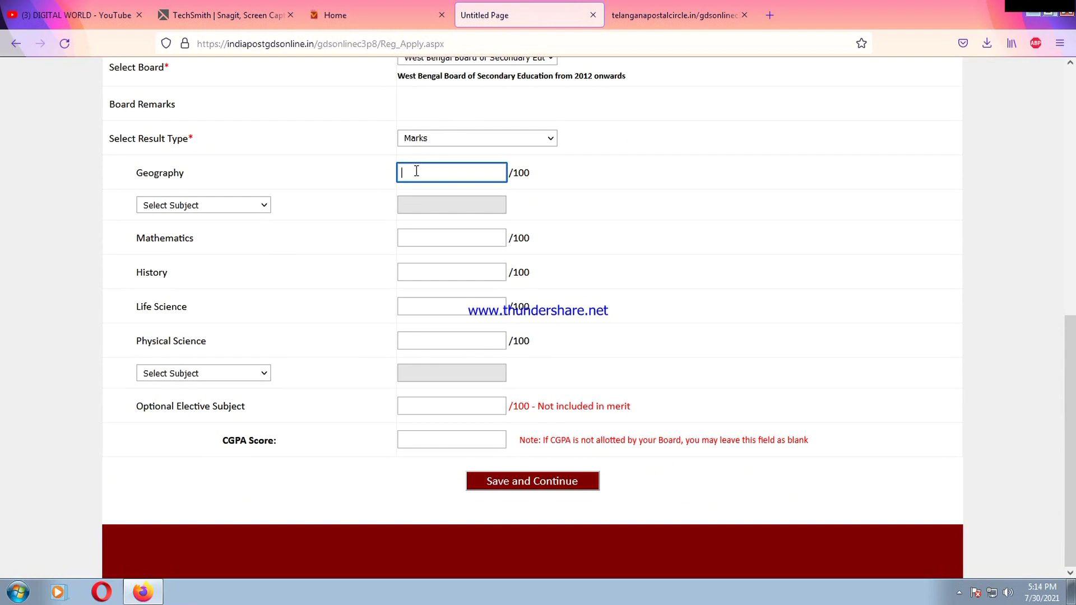
text(75)
key(Tab)
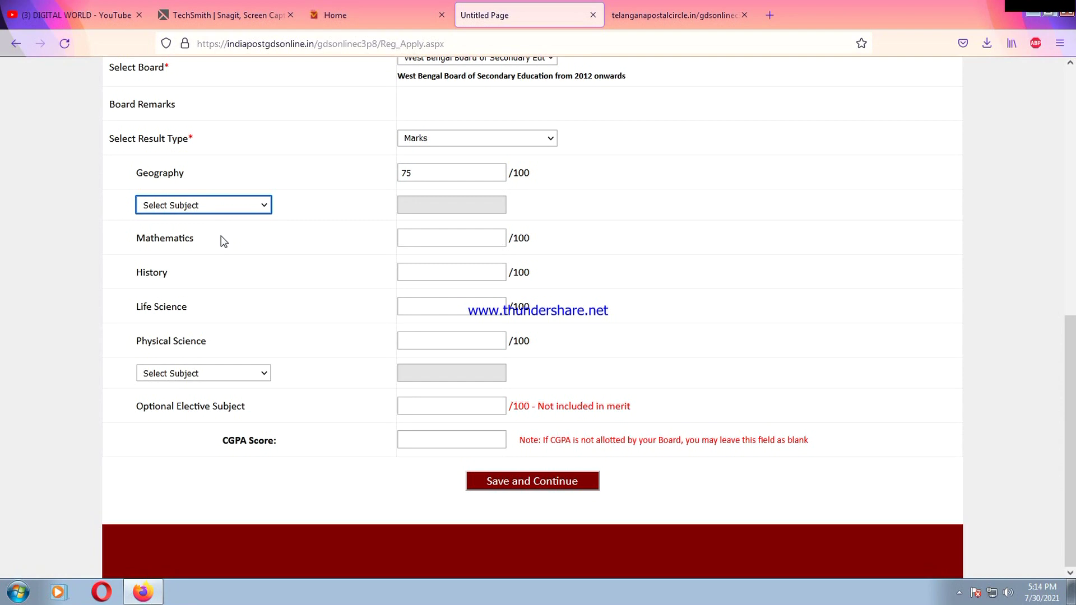
key(Down)
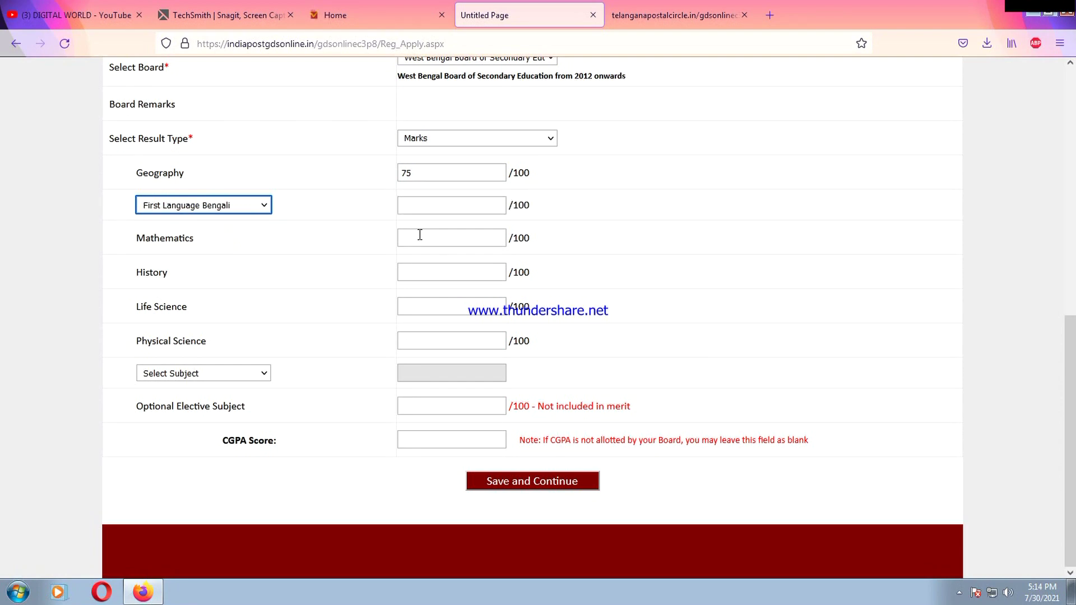
click(426, 201)
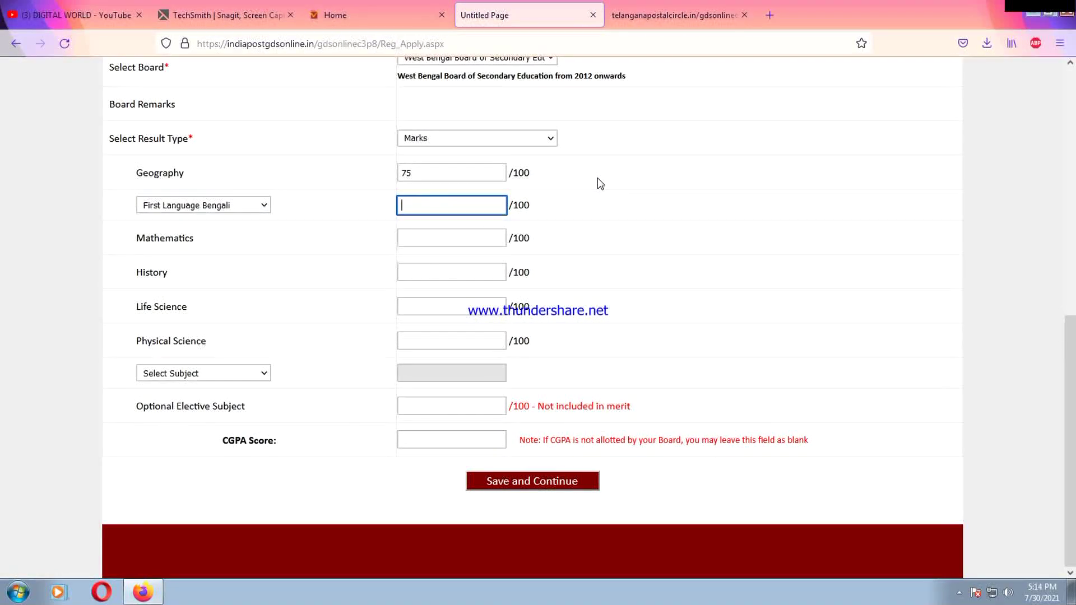
text(85)
Enter Mathematics 70, History 72, Life Science 68 and Physical Science 69
click(455, 240)
text(70)
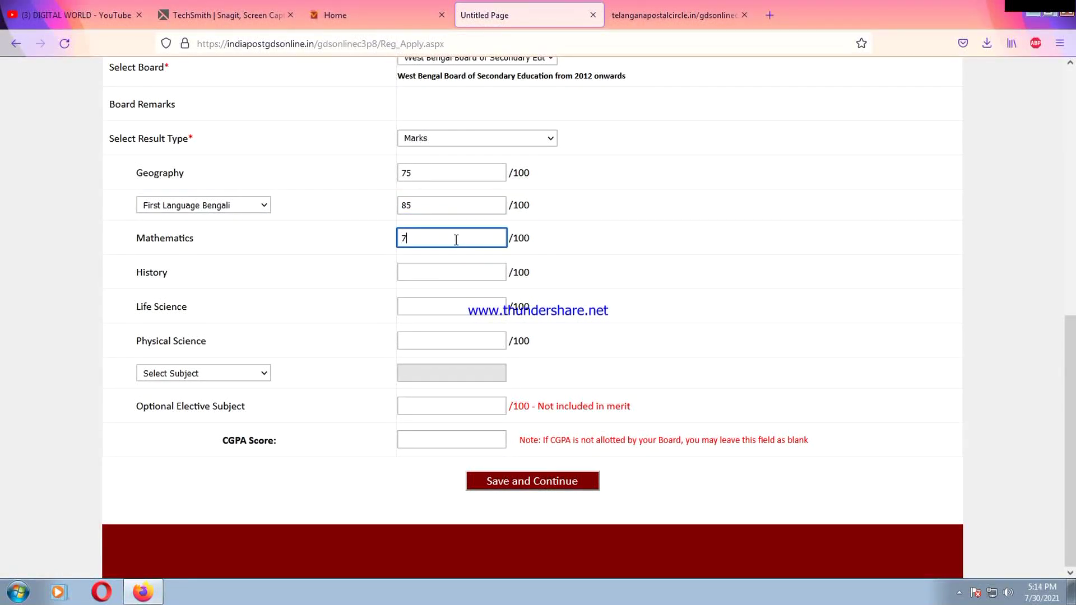
click(425, 272)
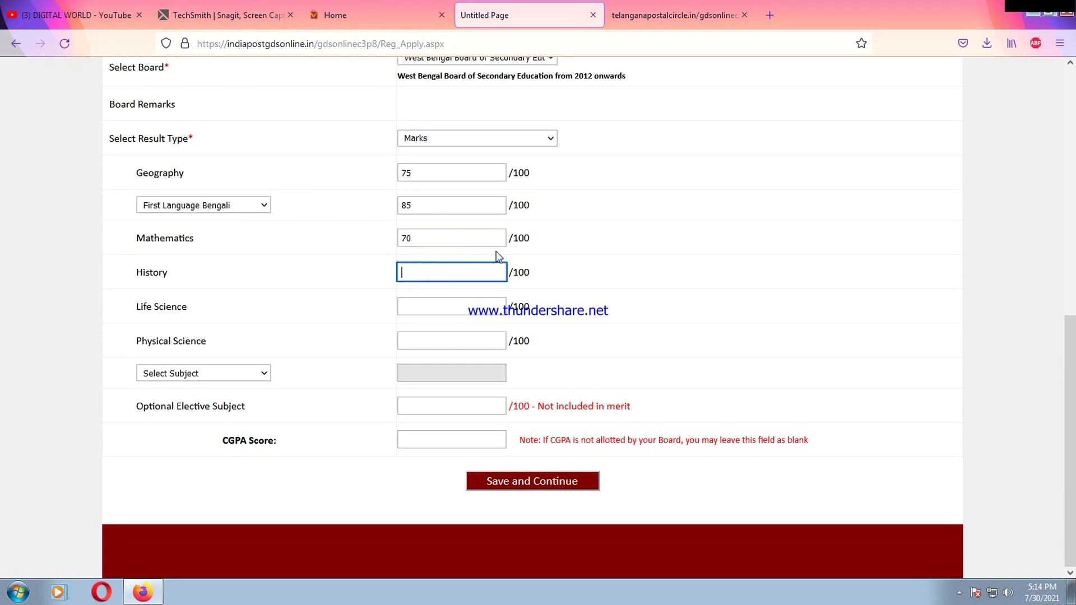
text(72)
click(435, 311)
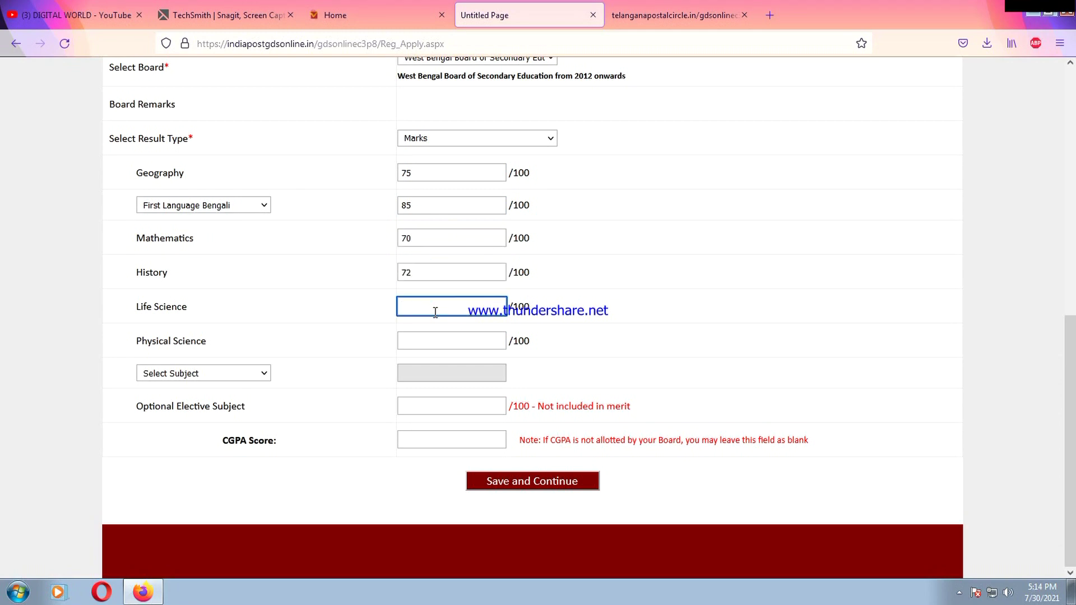
text(68)
click(415, 339)
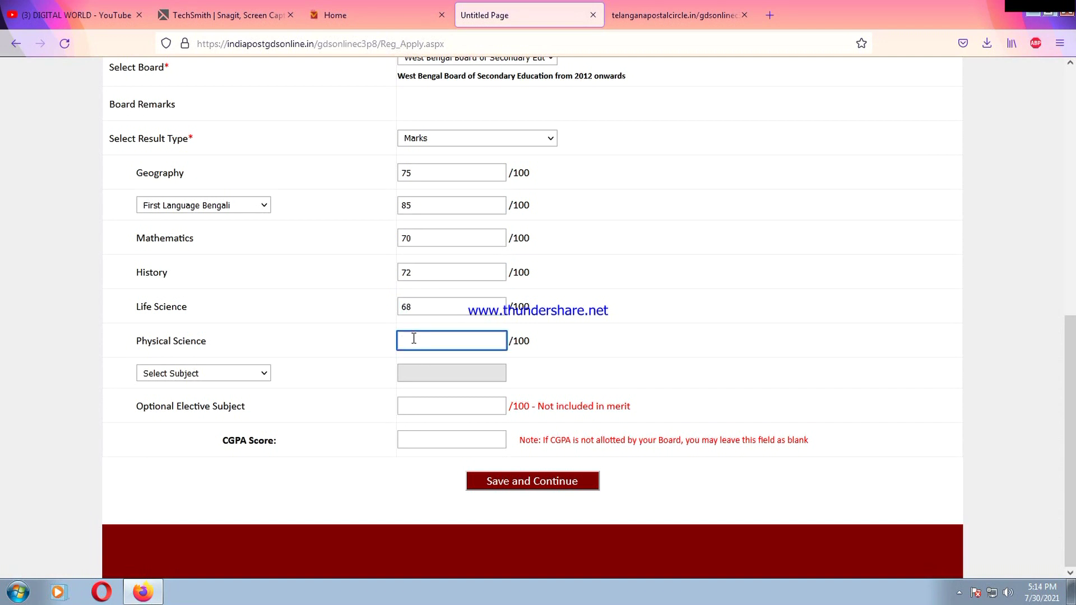
text(69)
Pick Second Language English with 70 marks and give the elective subject 0
click(225, 386)
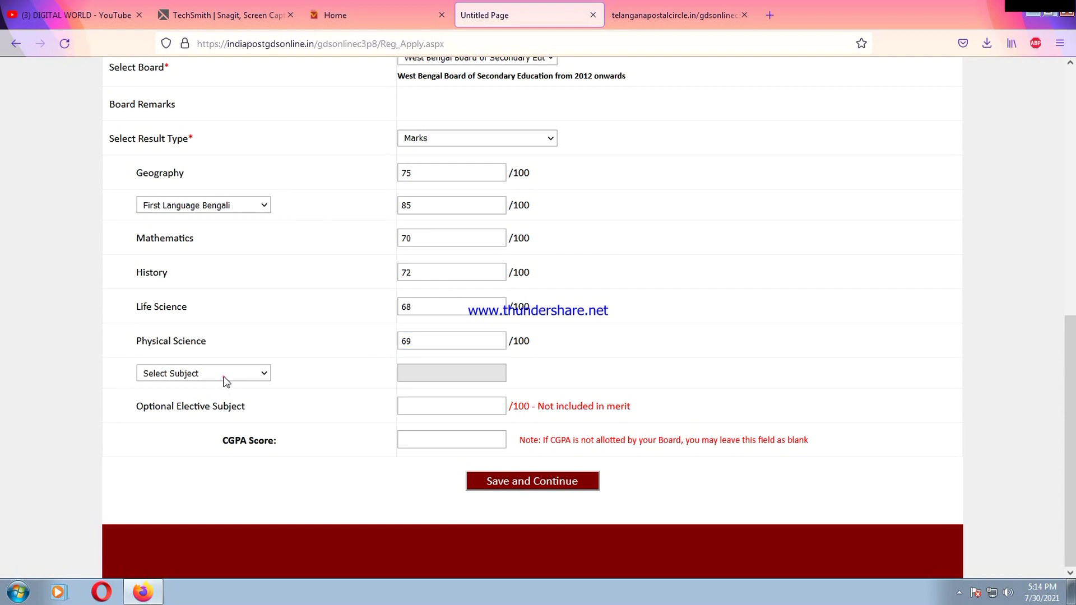
click(222, 433)
click(437, 378)
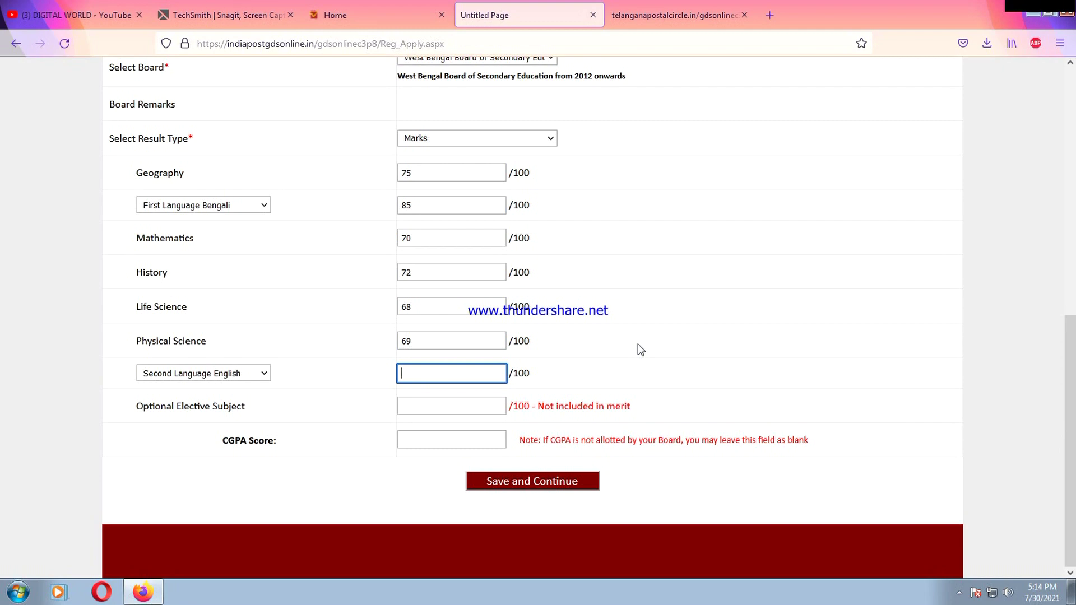
text(70)
click(417, 397)
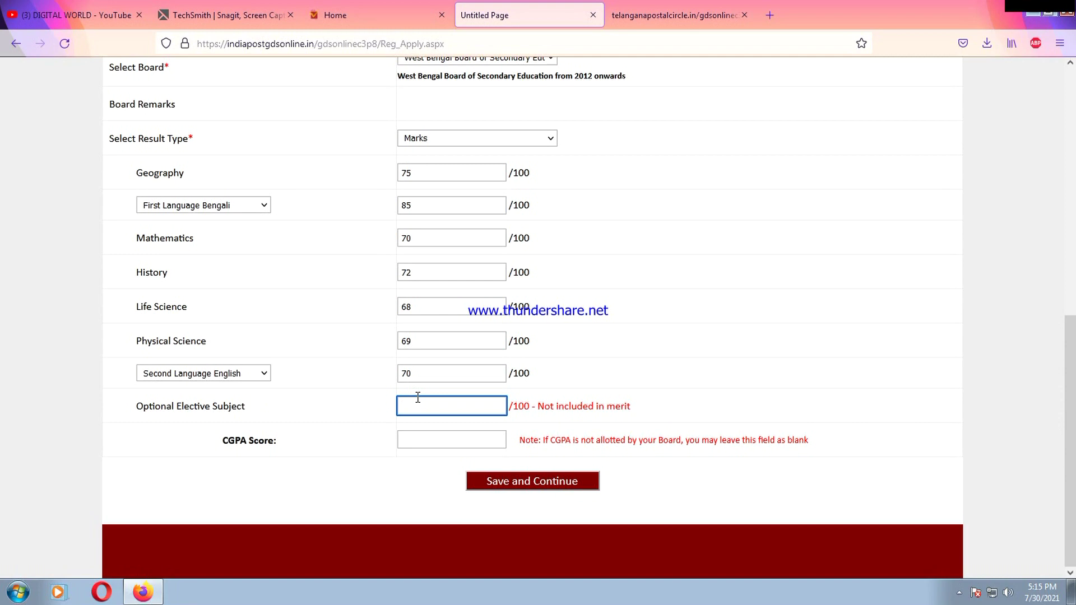
text(0)
click(381, 466)
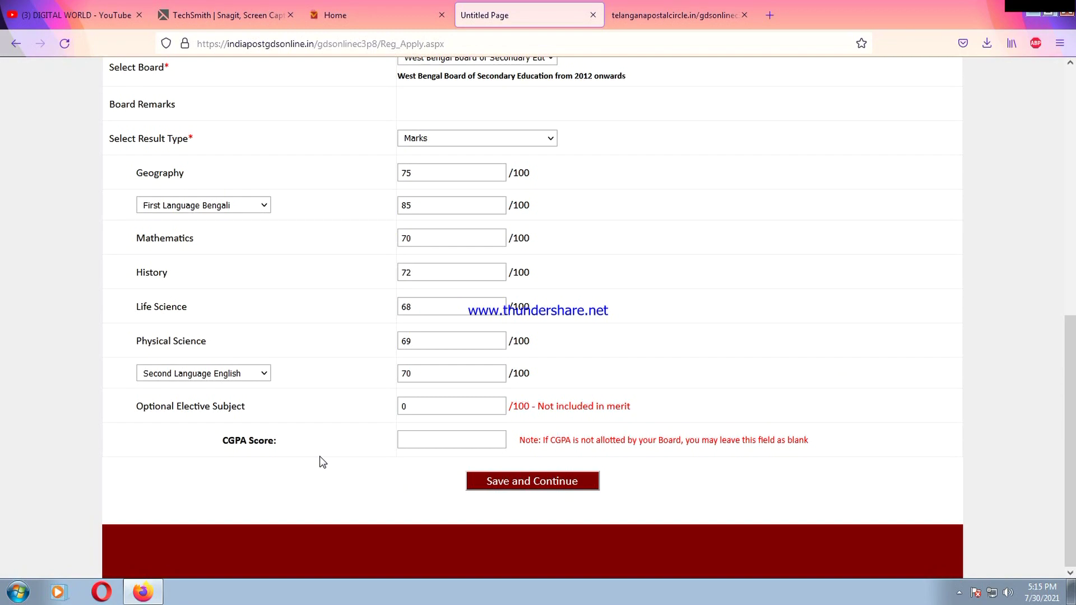
Check the filled form, then save and continue to the Upload Documents page
scroll(320, 457, up, 8)
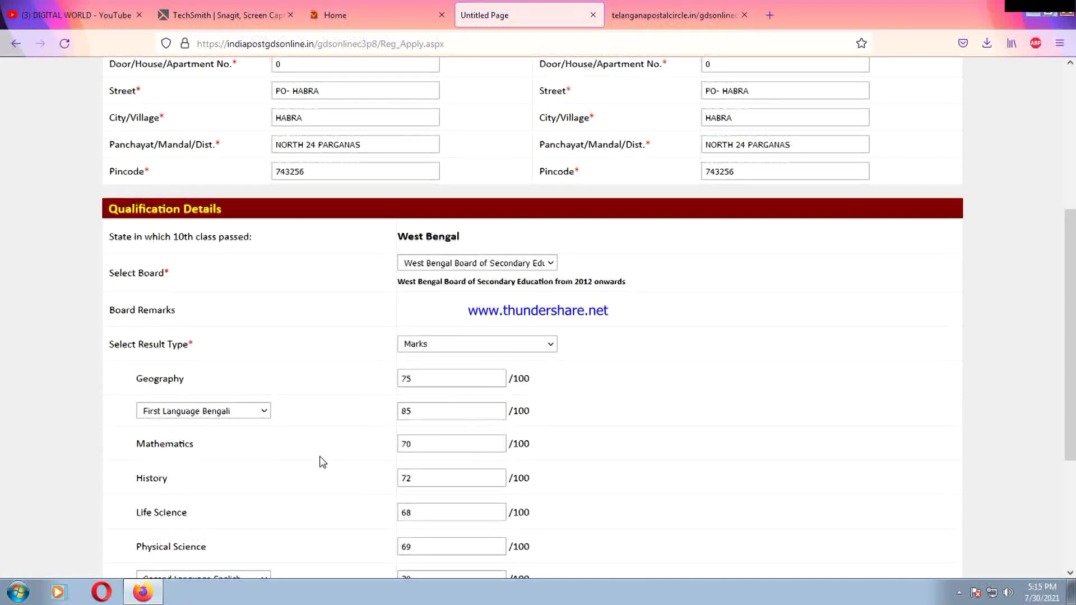
scroll(320, 462, down, 1)
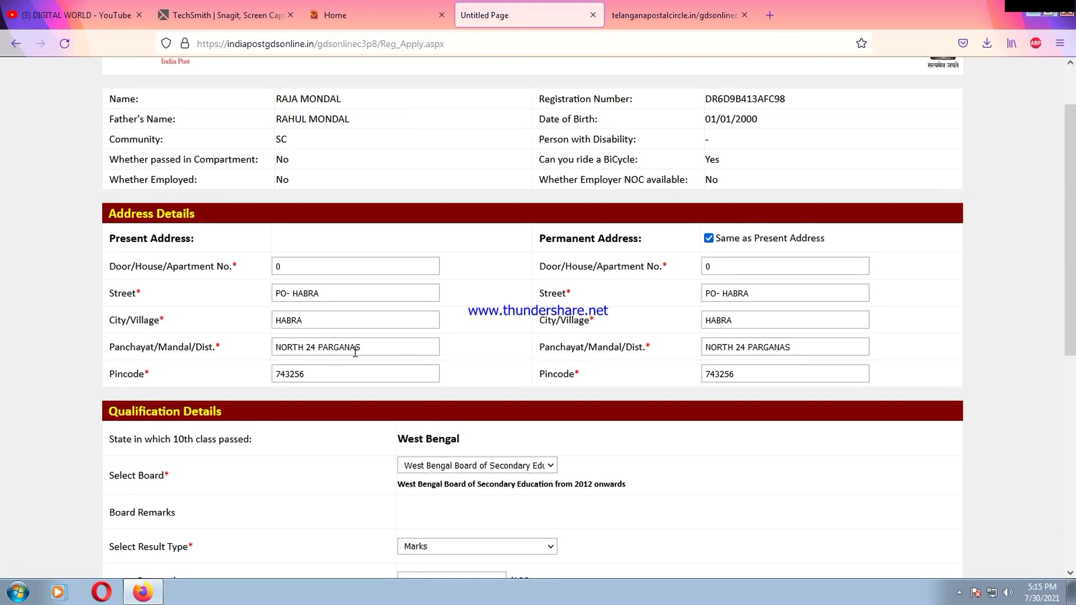
scroll(426, 338, down, 5)
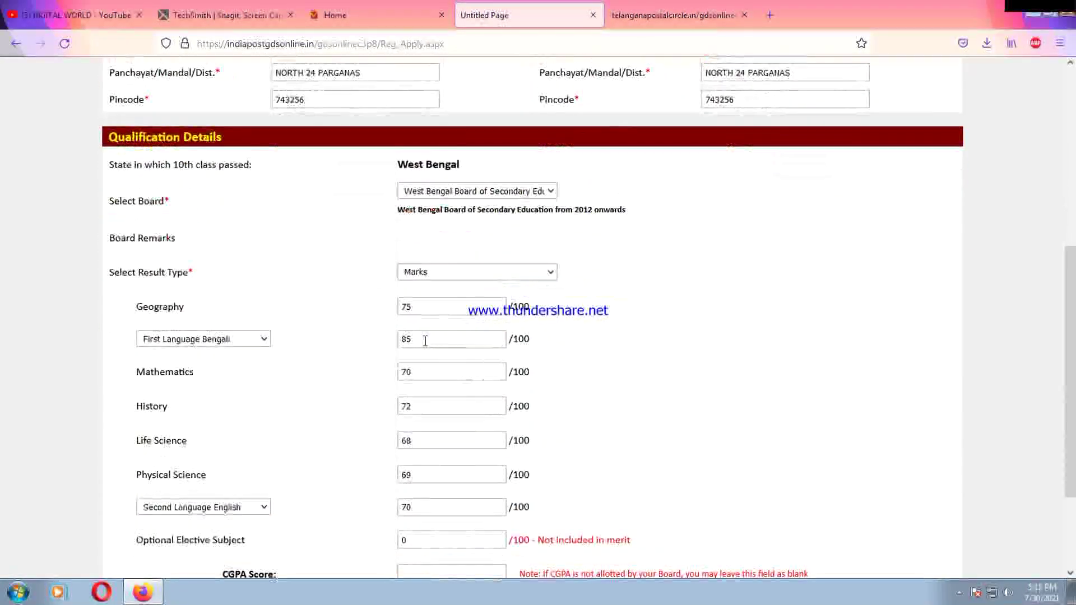
scroll(425, 340, down, 3)
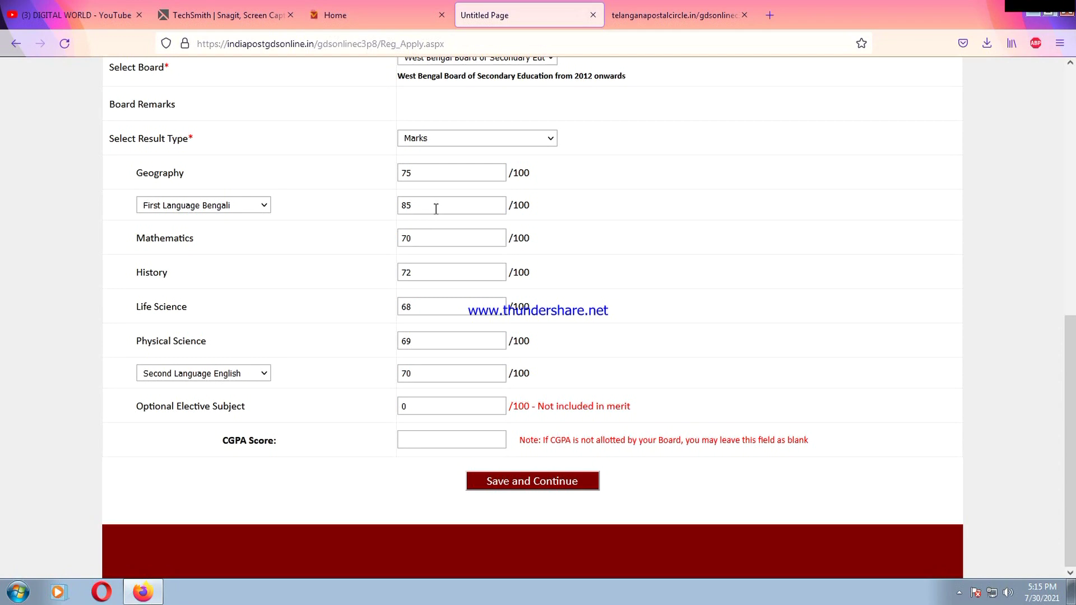
click(518, 483)
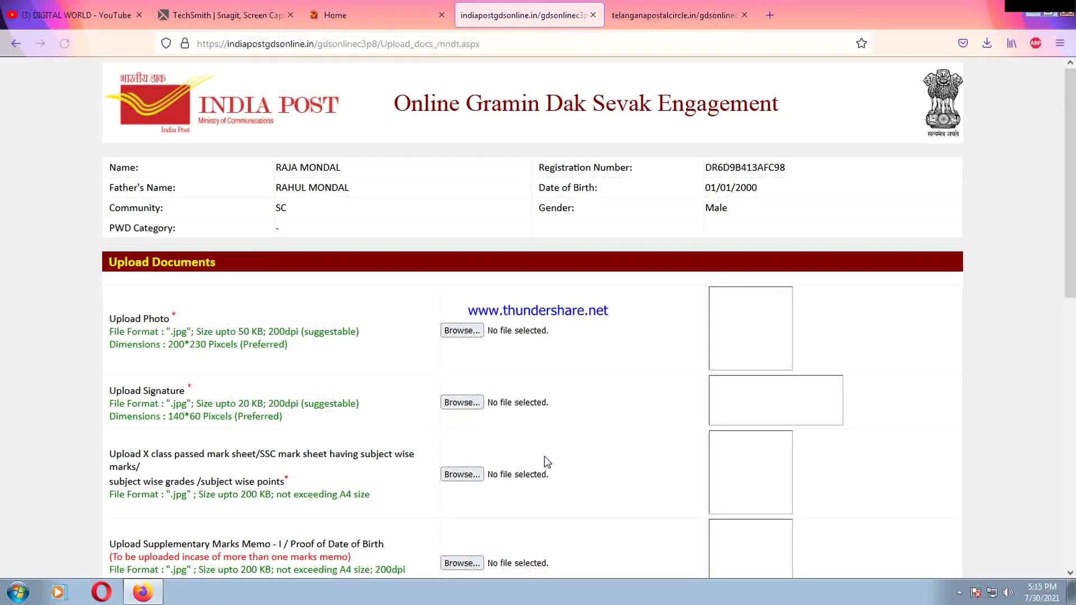
Attach MEHA COM as the computer certificate
scroll(543, 456, down, 5)
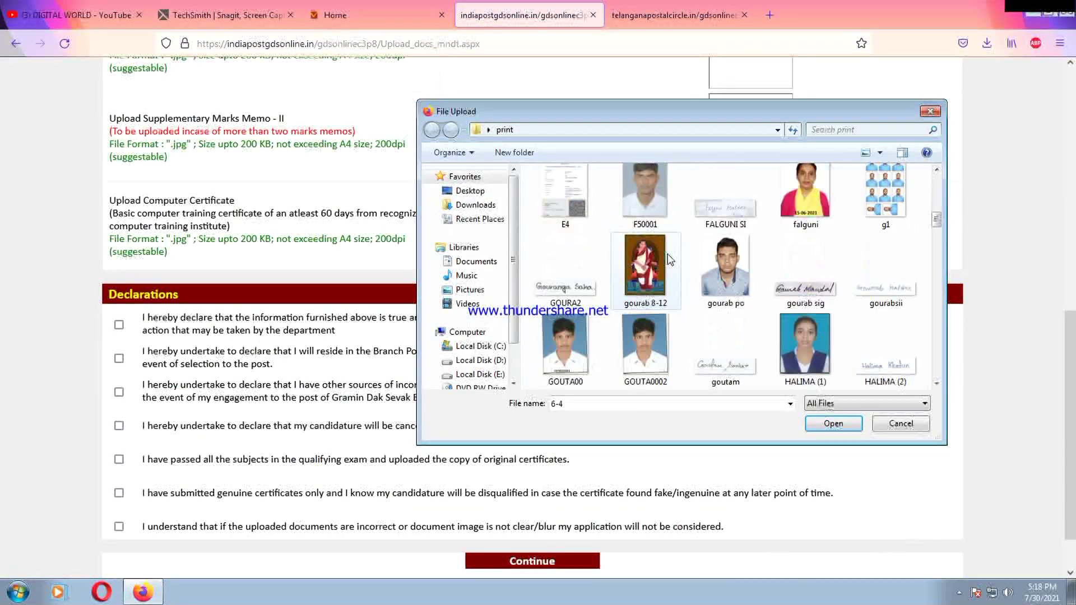
scroll(672, 263, down, 3)
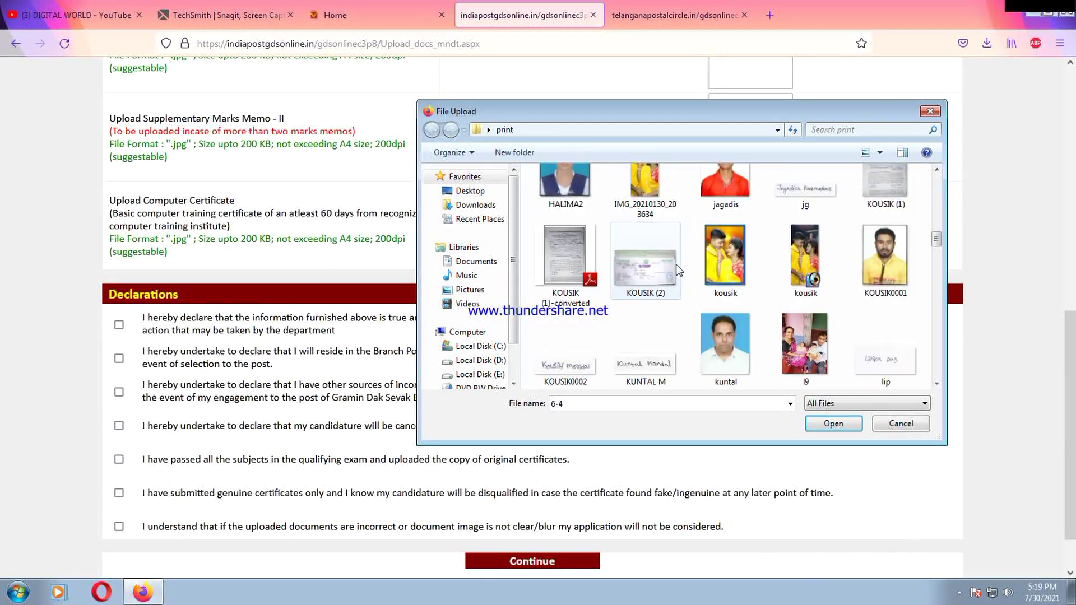
scroll(678, 268, down, 4)
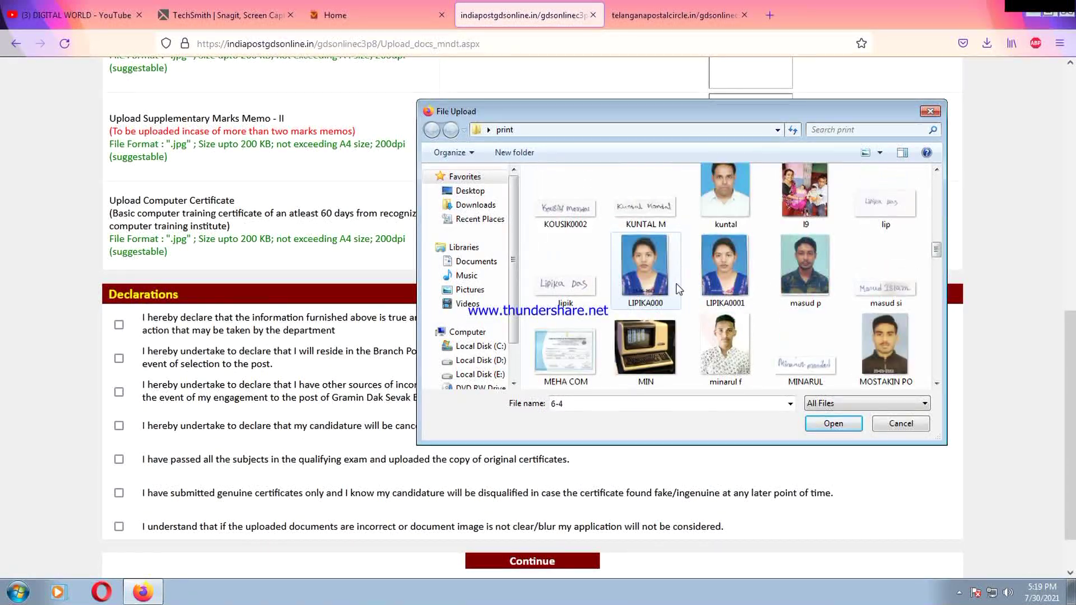
double_click(553, 271)
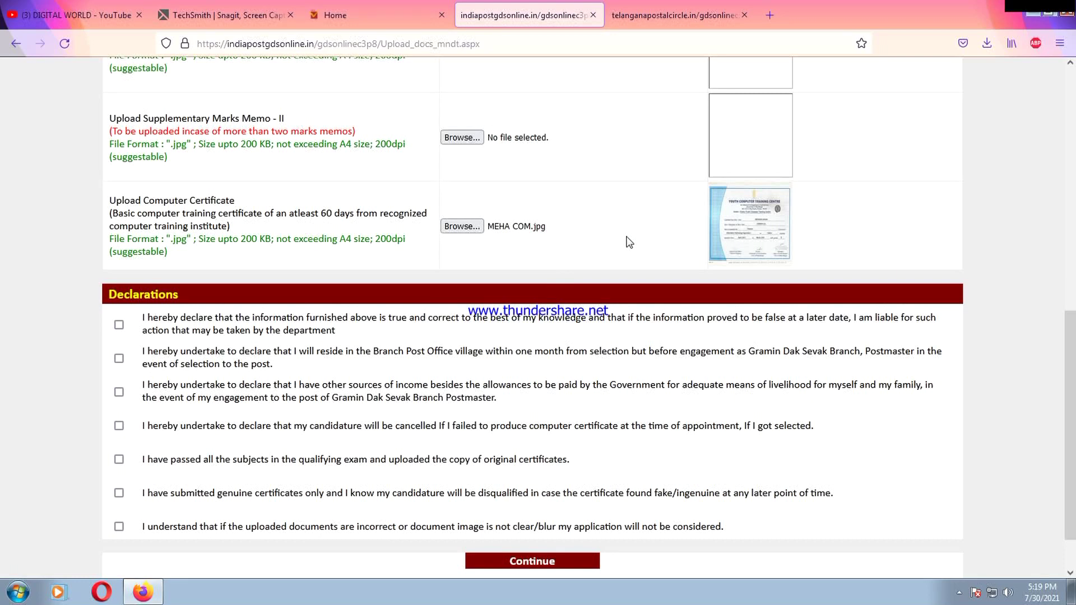
Accept all seven declarations and continue to the caste certificate page
click(119, 325)
click(120, 359)
click(119, 393)
click(119, 427)
click(119, 460)
click(118, 493)
click(119, 525)
scroll(771, 392, up, 6)
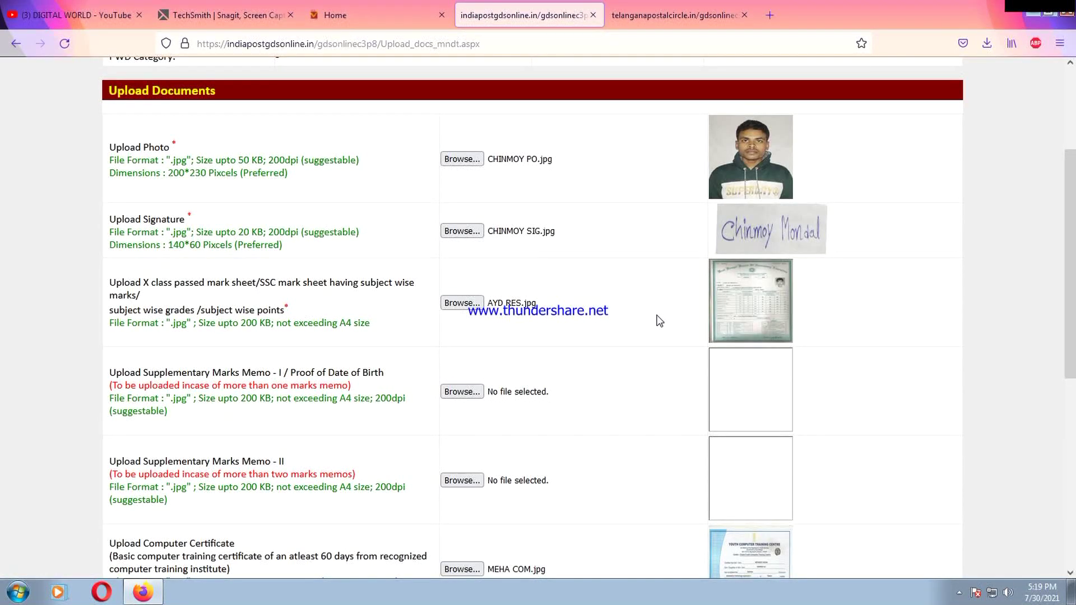
scroll(672, 325, down, 6)
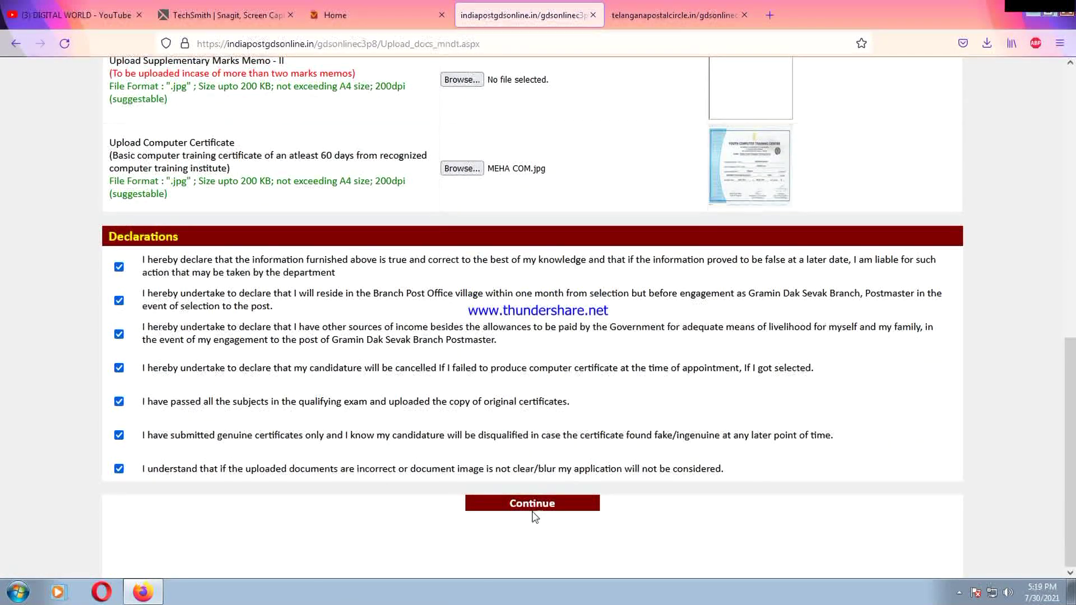
click(534, 504)
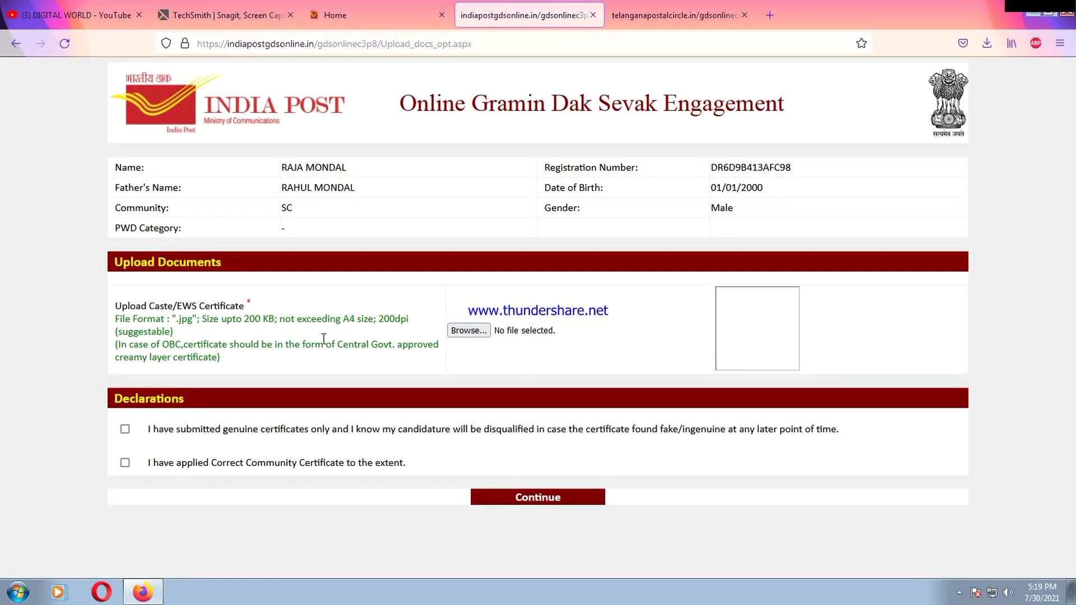
Attach AYD CAST2.jpg as the Caste/EWS certificate
click(463, 334)
click(658, 305)
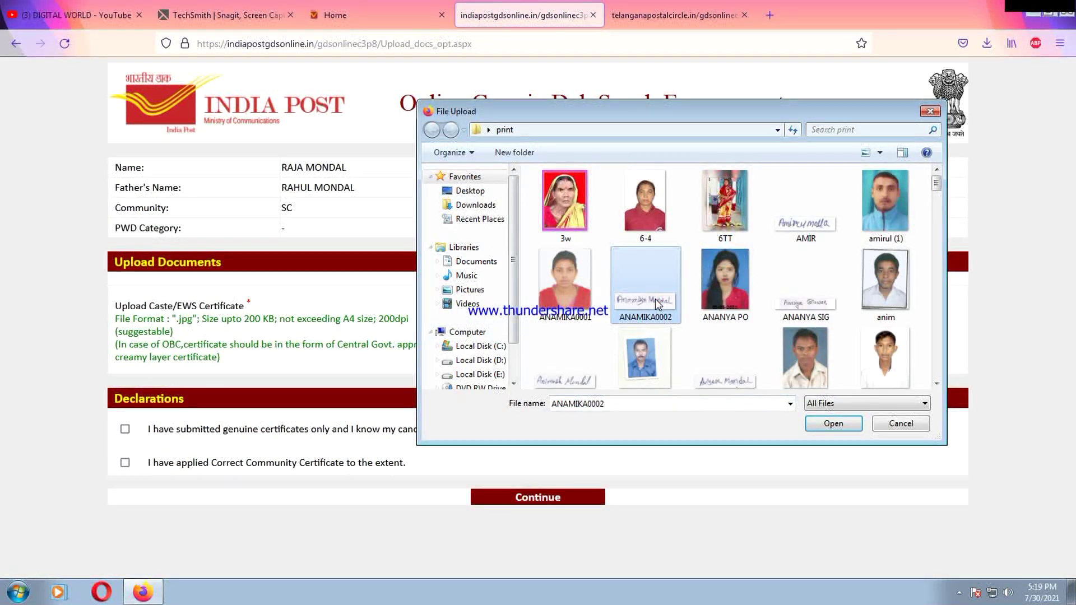
scroll(654, 298, down, 5)
double_click(652, 215)
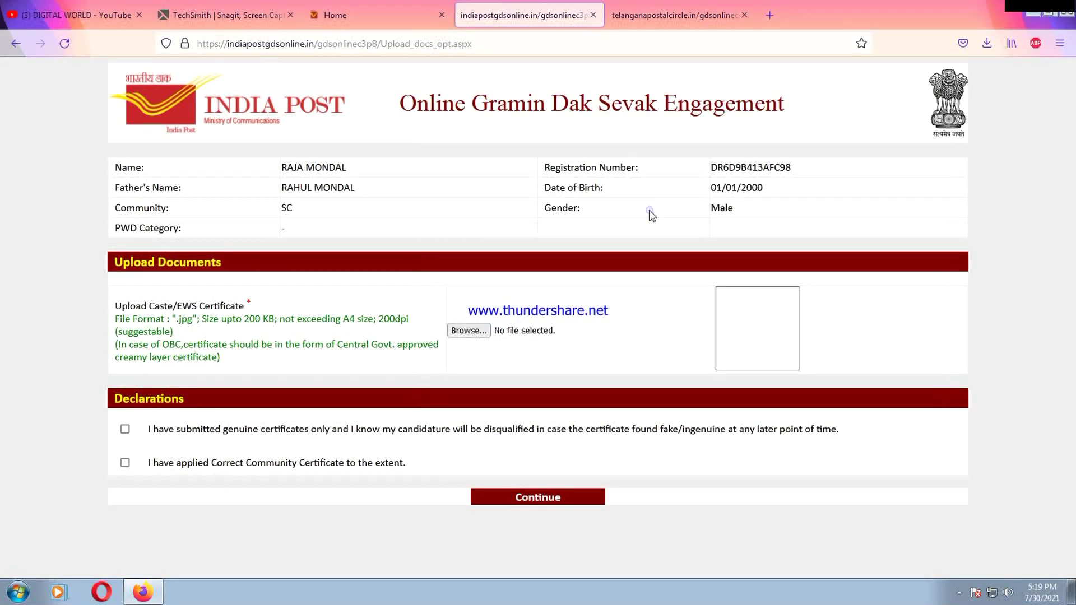
Accept the genuine and community certificate declarations and continue to preferences
click(125, 429)
click(125, 463)
click(529, 502)
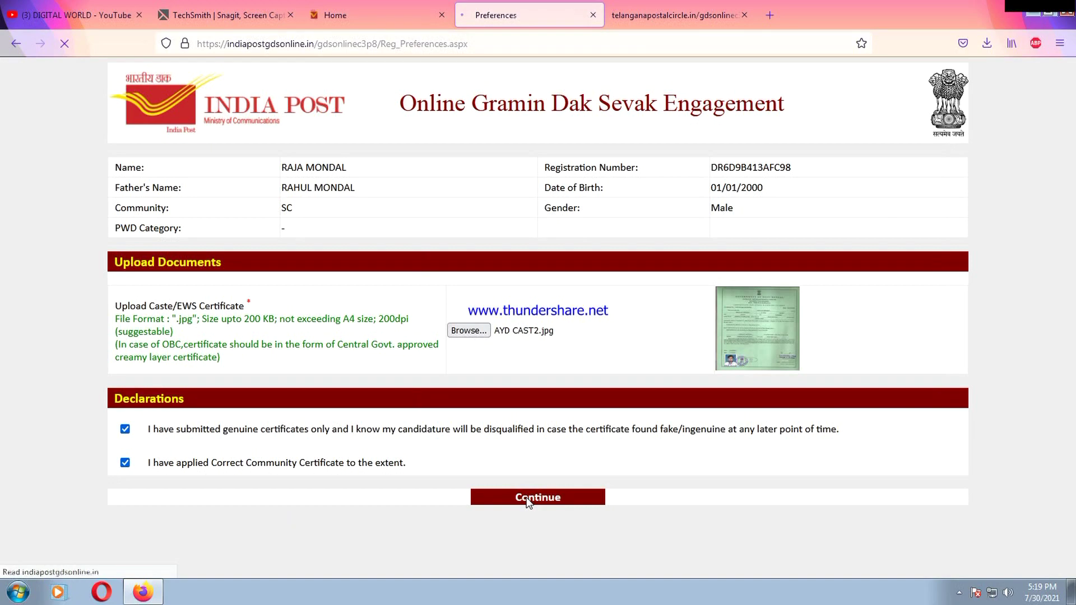
Pick Barasat in Option 1's Select Division dropdown
scroll(370, 471, down, 3)
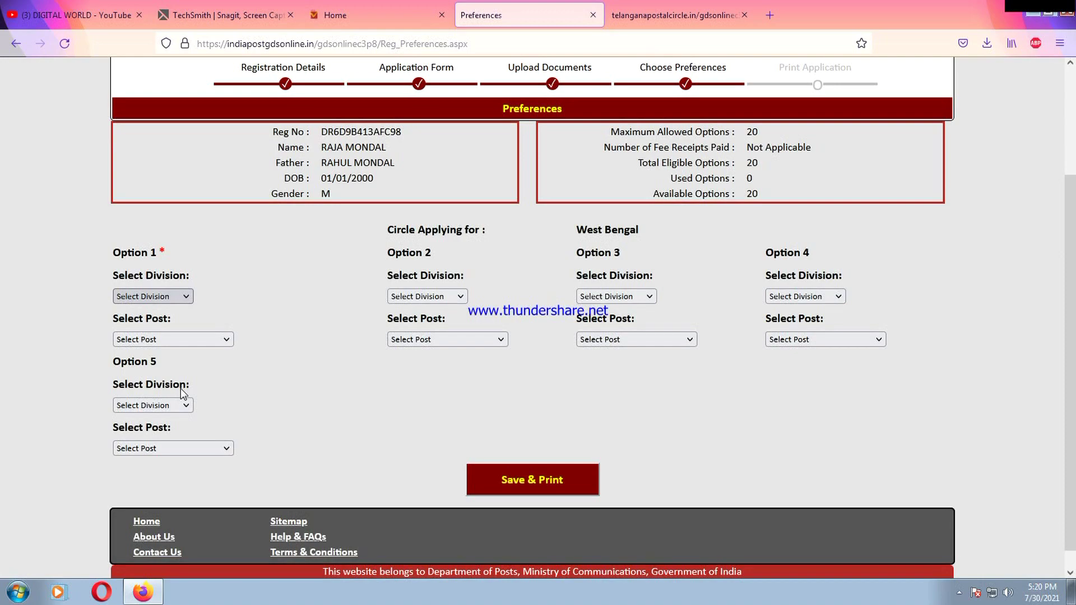
key(b)
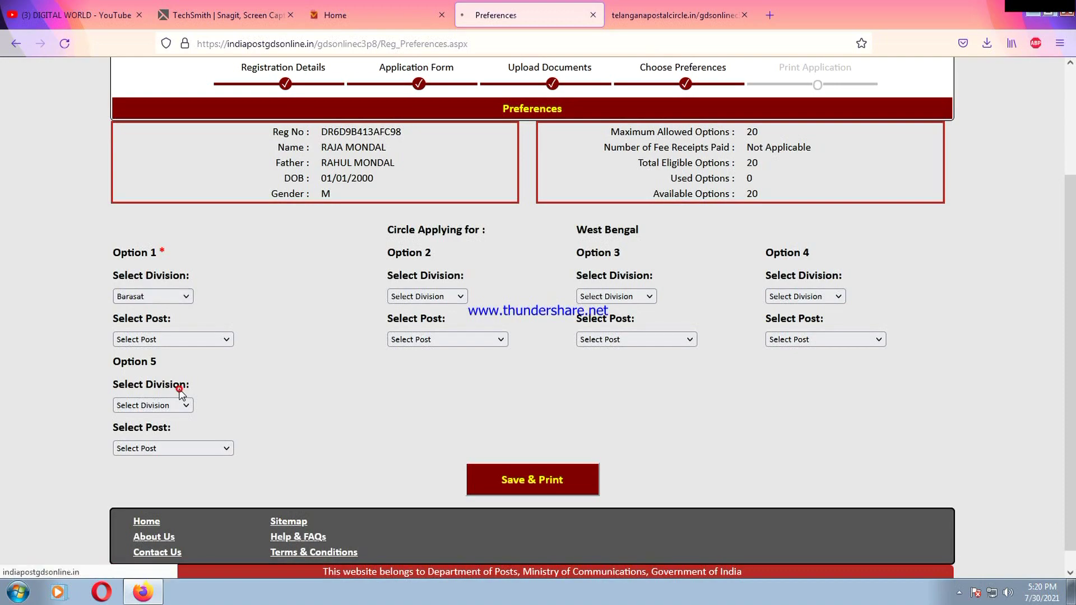